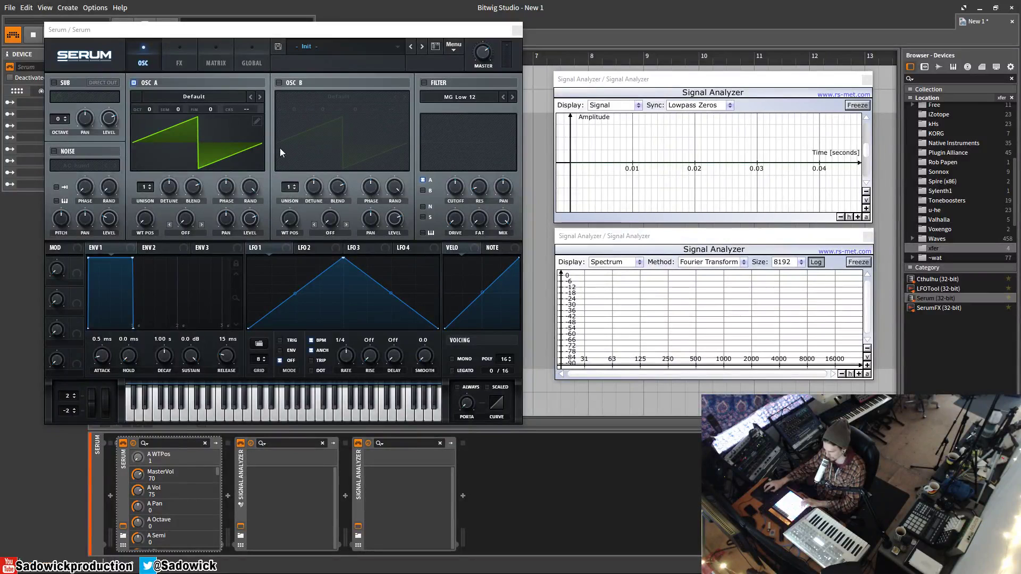
- Reset the synth to the Init preset and open oscillator A's wavetable editor
click(455, 47)
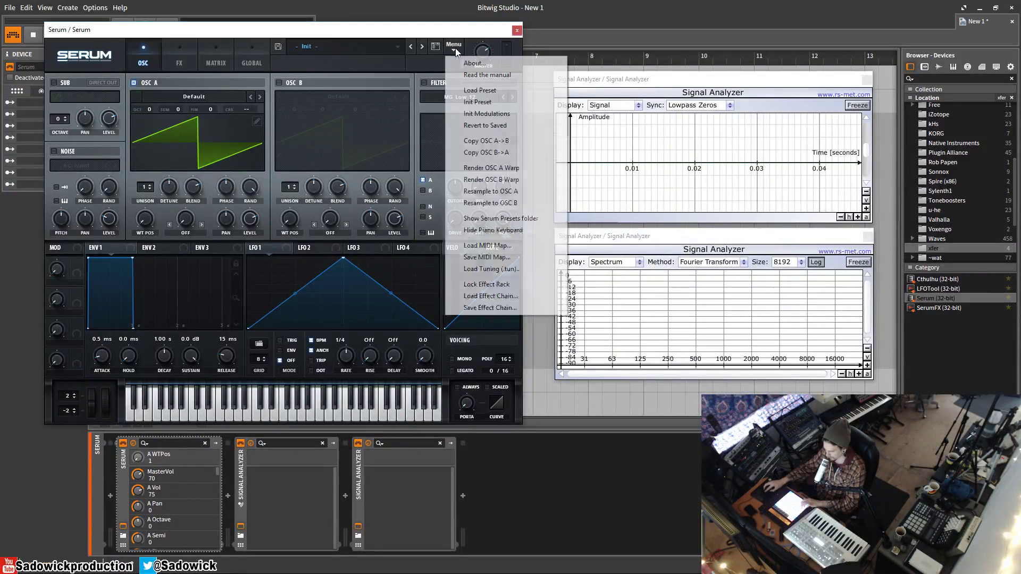
click(469, 101)
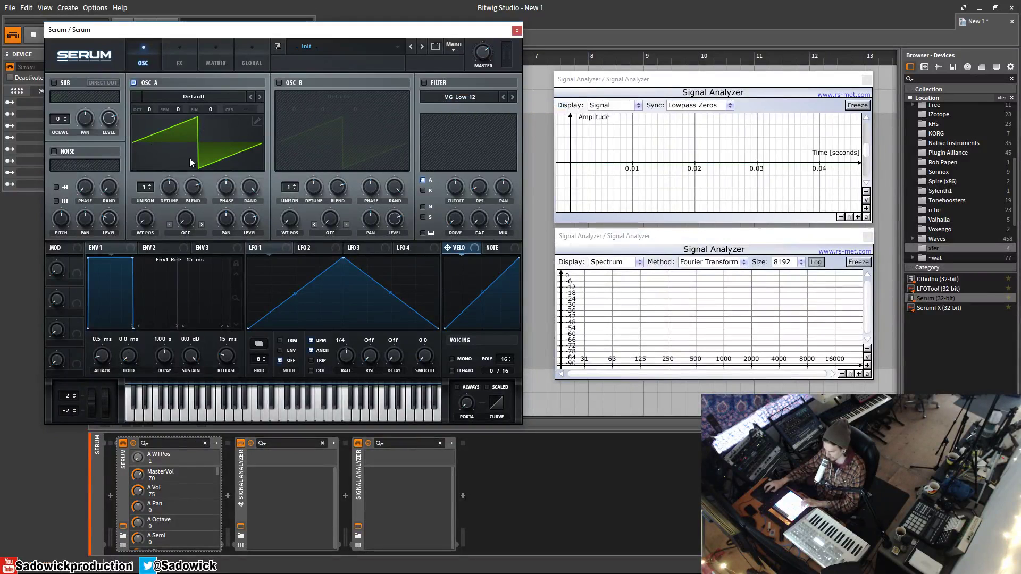
click(258, 122)
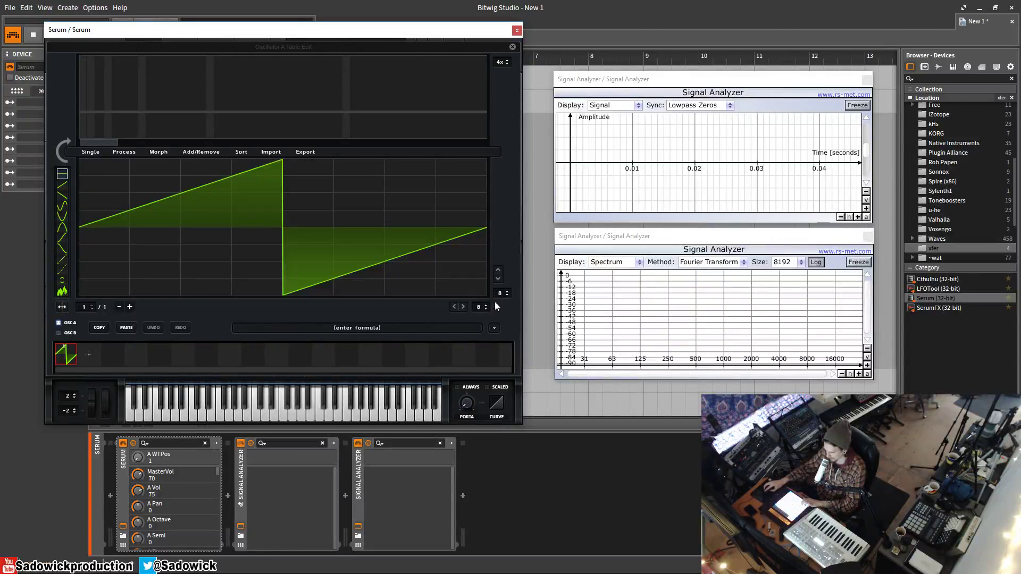
- Draw a square wave with the first half at maximum and the second at minimum amplitude, and close the wavetable editor
mouse_move(93, 173)
mouse_down()
mouse_move(94, 154)
mouse_move(220, 154)
mouse_up()
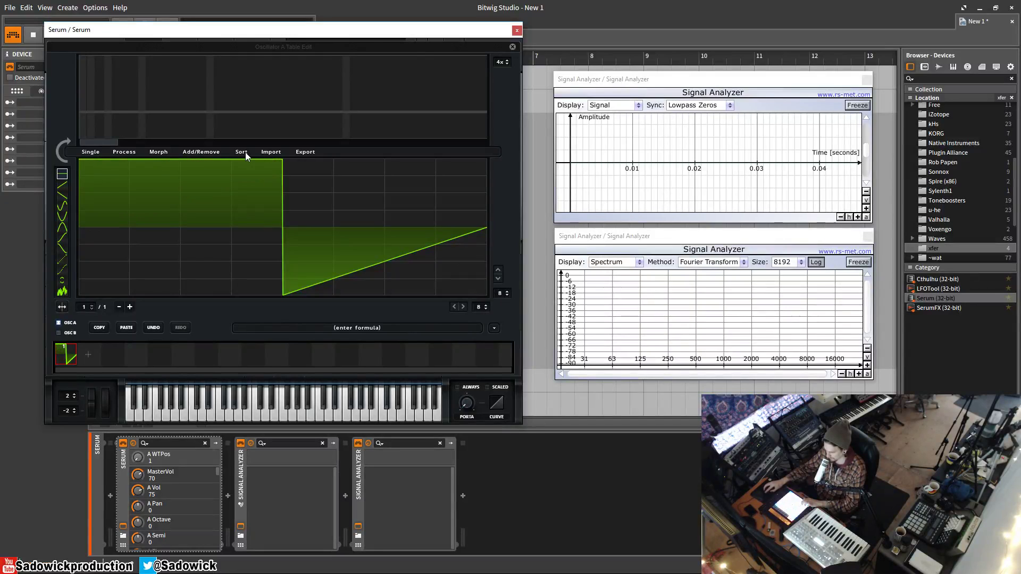
mouse_move(313, 270)
mouse_down()
mouse_move(304, 304)
mouse_move(484, 333)
mouse_up()
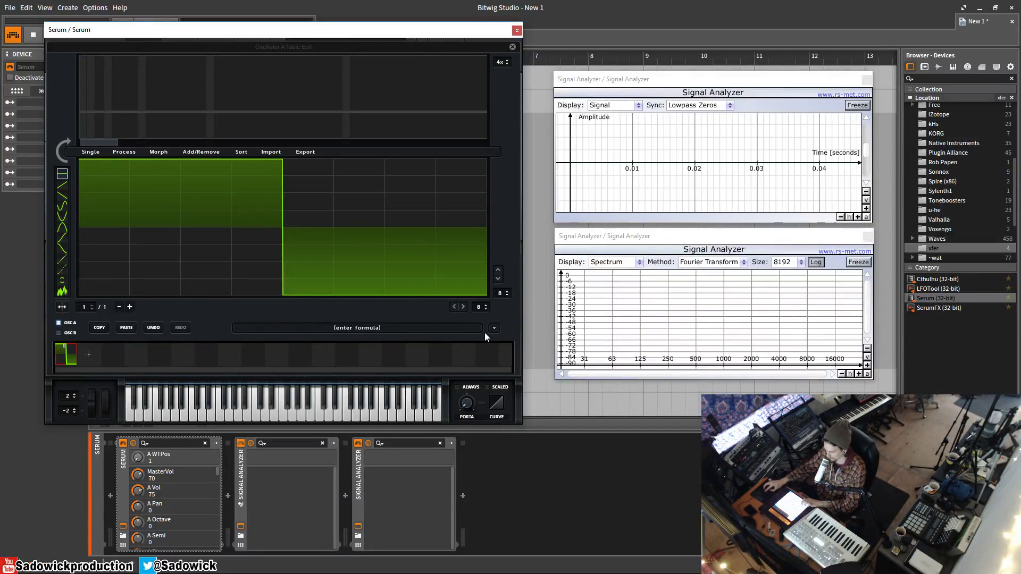
mouse_move(256, 166)
mouse_down()
mouse_move(245, 311)
mouse_move(253, 160)
mouse_move(255, 259)
mouse_move(270, 160)
mouse_up()
click(512, 47)
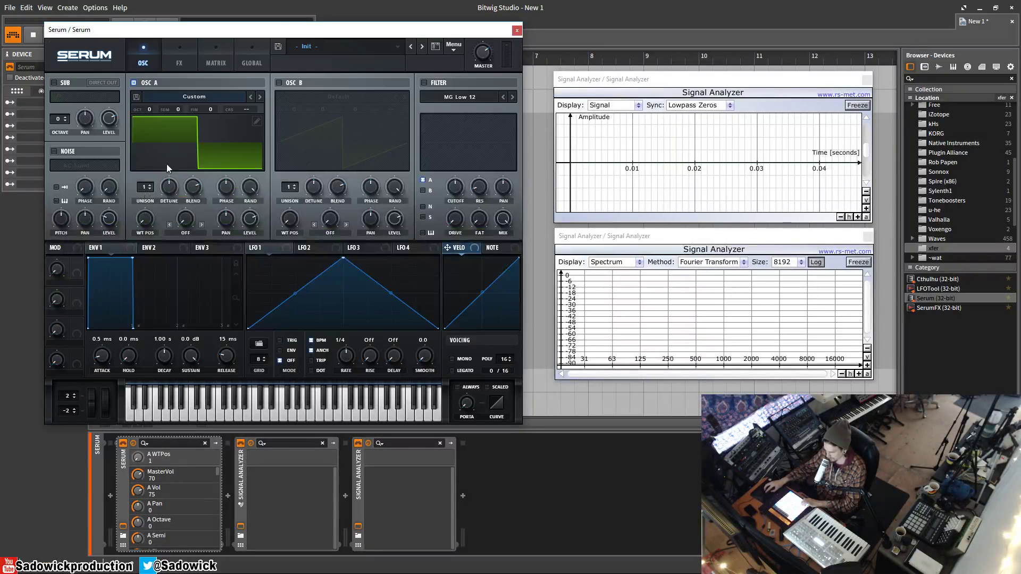
- Reopen oscillator A's wavetable editor and set both the vertical and horizontal grid sizes to 0
click(257, 121)
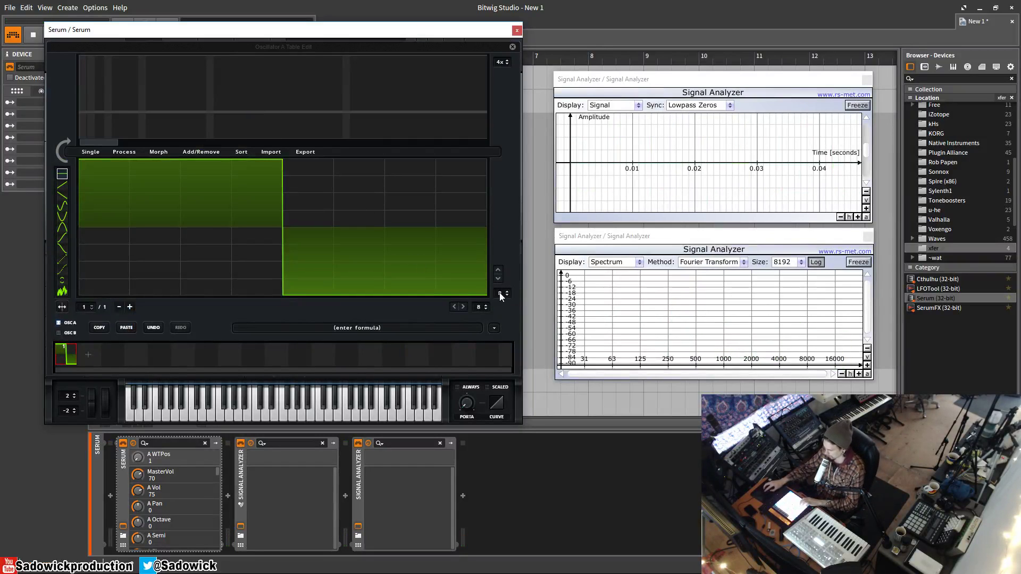
drag(500, 295, 493, 353)
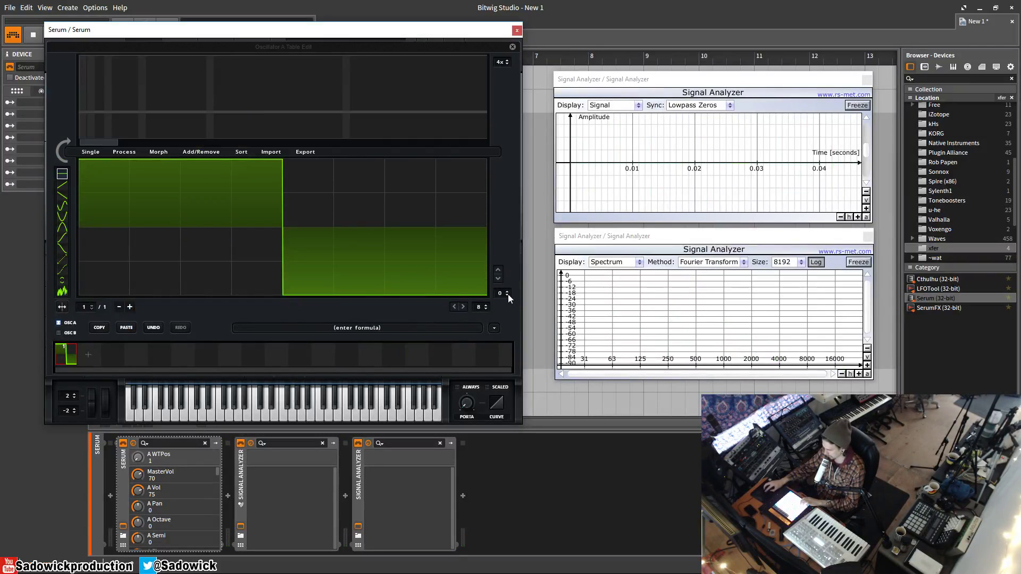
drag(501, 296, 477, 330)
drag(495, 297, 497, 328)
- Draw an irregular freehand waveform across the full width of the frame
mouse_move(81, 159)
mouse_down()
mouse_move(100, 196)
mouse_move(153, 206)
mouse_move(231, 173)
mouse_up()
mouse_move(261, 231)
mouse_down()
mouse_move(275, 269)
mouse_move(310, 285)
mouse_move(386, 265)
mouse_move(447, 194)
mouse_move(451, 294)
mouse_move(414, 239)
mouse_move(364, 205)
mouse_move(254, 285)
mouse_move(203, 255)
mouse_up()
key(ctrl+z)
mouse_move(589, 305)
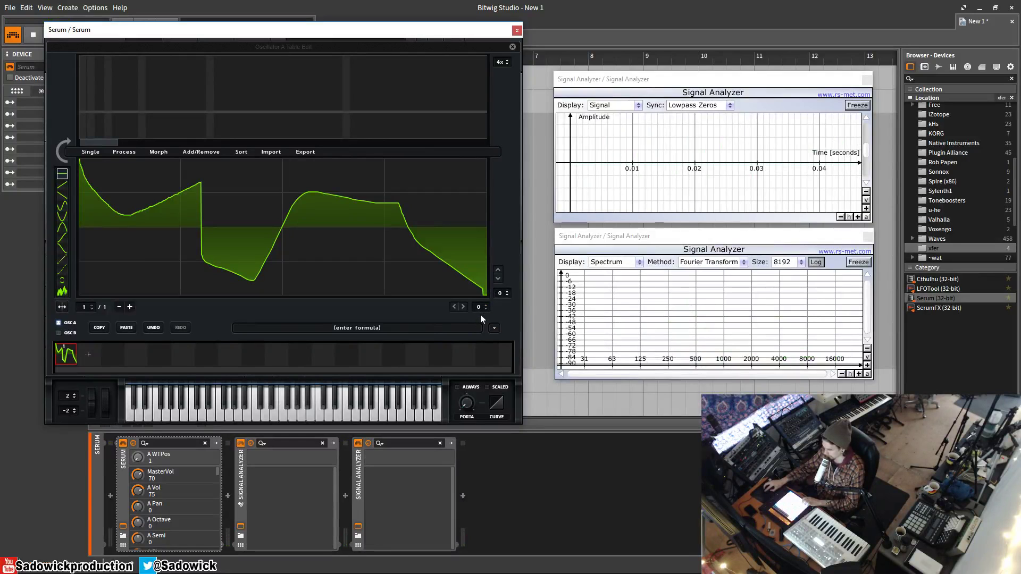
- Raise the first grid segment to maximum amplitude using a horizontal grid size of 7, and set that grid back to 0
drag(481, 308, 482, 298)
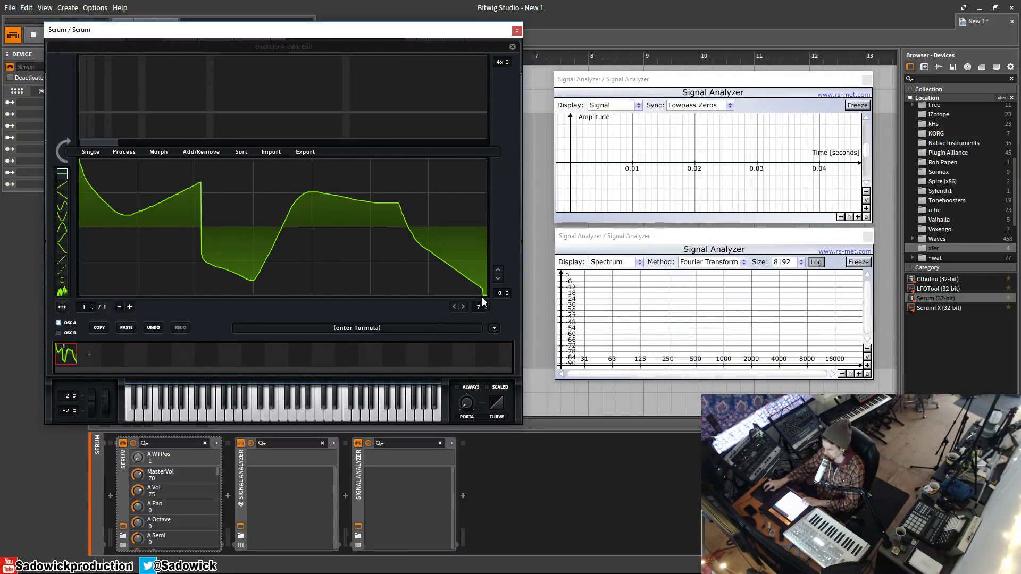
drag(119, 188, 121, 156)
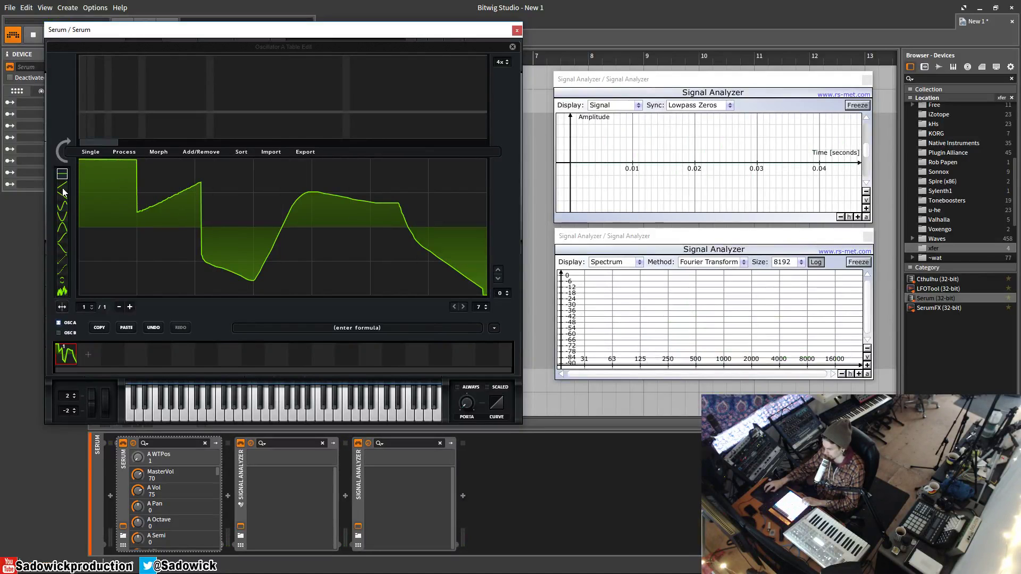
drag(480, 307, 481, 327)
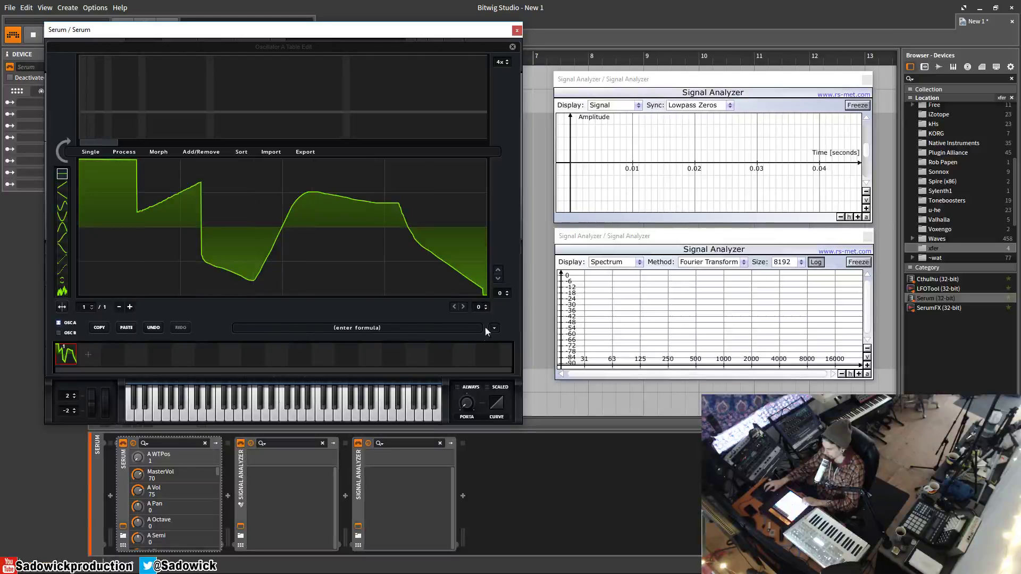
- Set both grid sizes to 1 and fill the whole frame with the rising ramp shape
drag(500, 292, 483, 305)
click(62, 185)
click(198, 235)
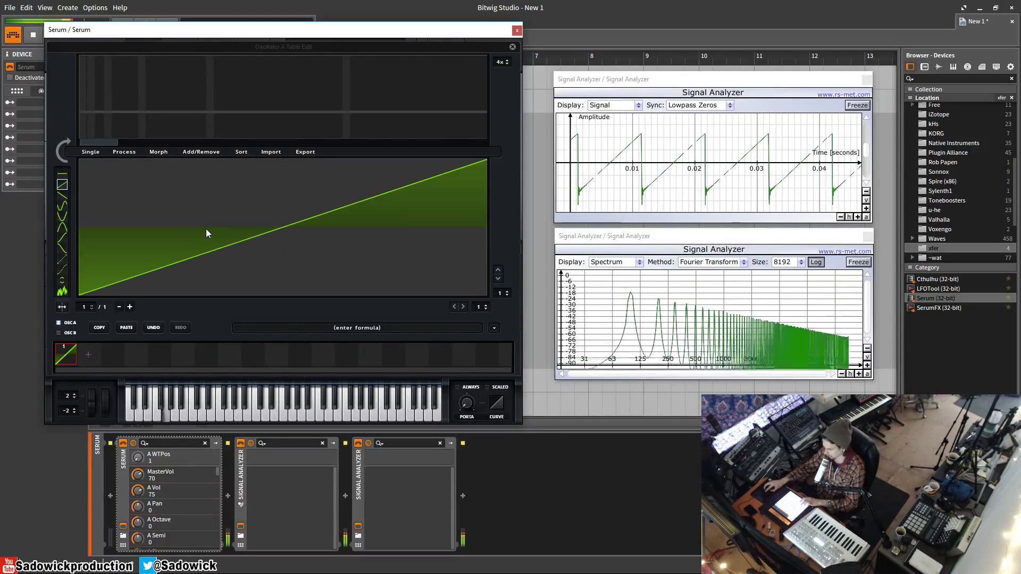
- Fill the whole frame with the falling ramp shape and replace it with a full sine cycle
click(62, 195)
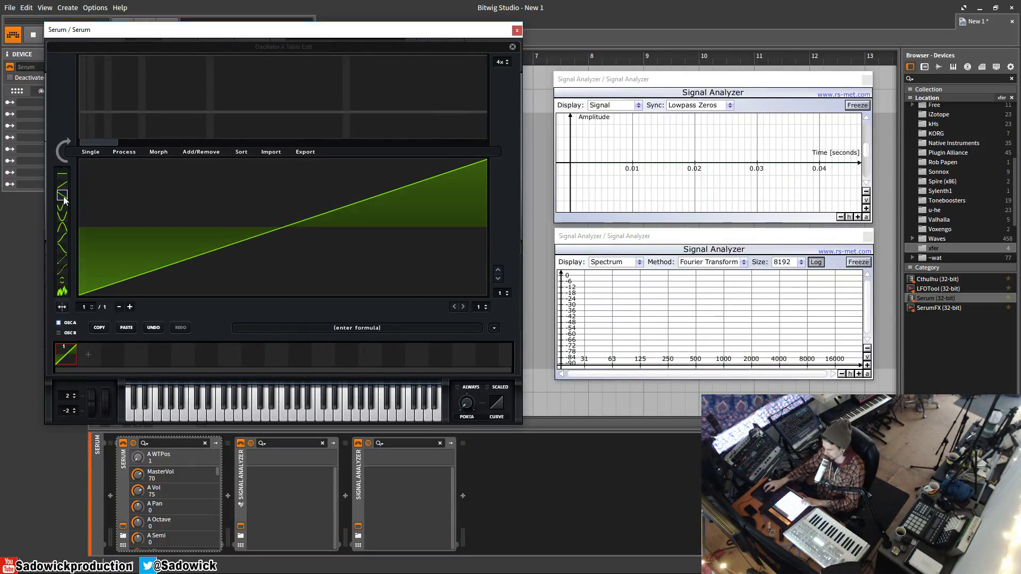
click(167, 198)
click(61, 206)
click(276, 245)
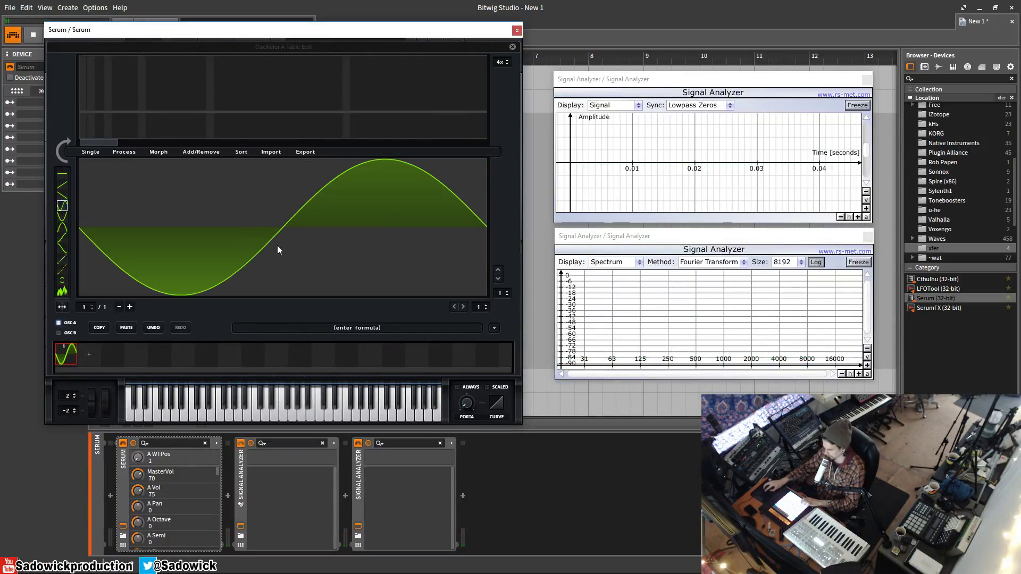
click(494, 328)
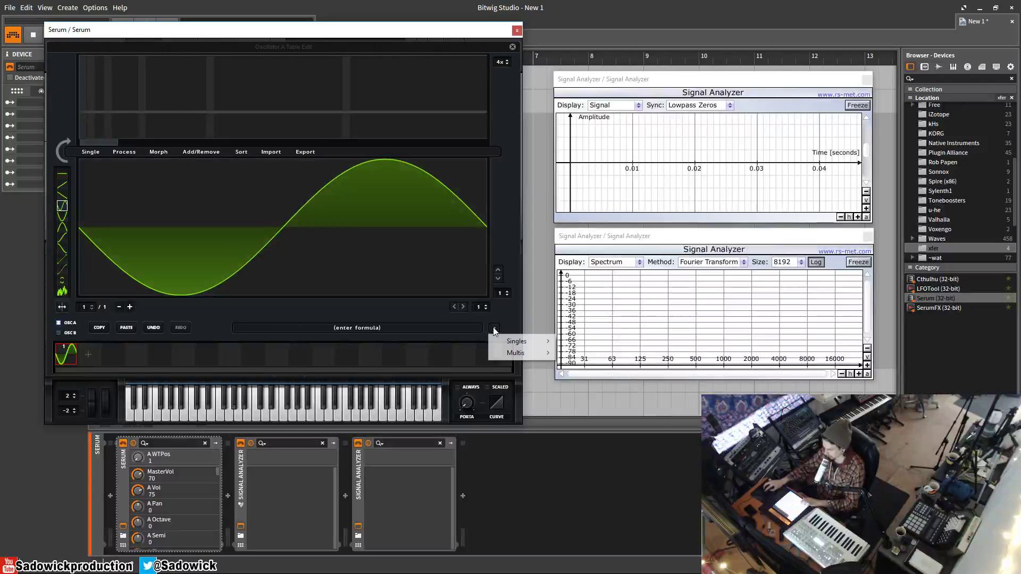
mouse_move(523, 342)
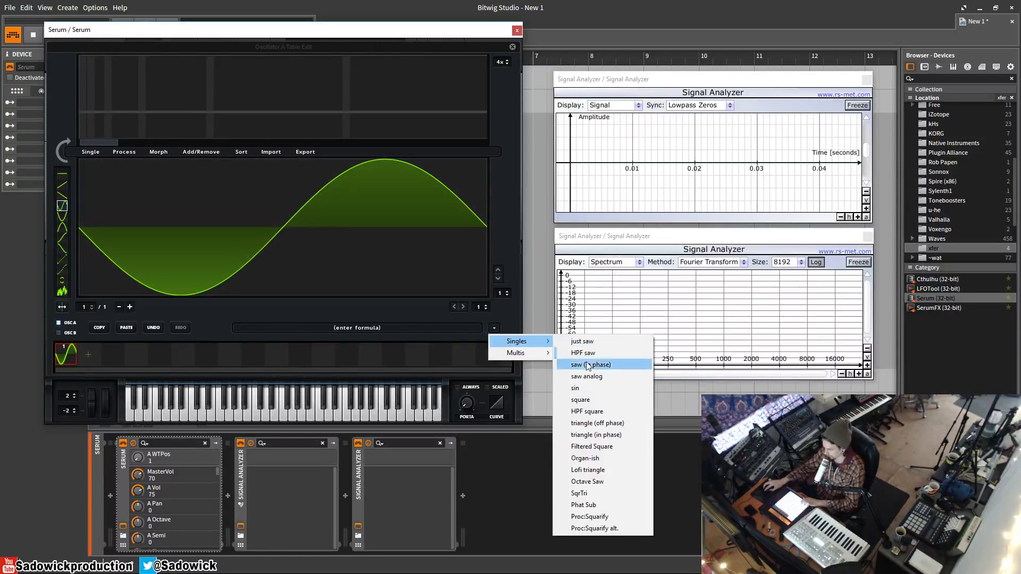
- Fill the whole frame with the valley curve, the arch curve and the rising S-curve shapes in turn
click(63, 217)
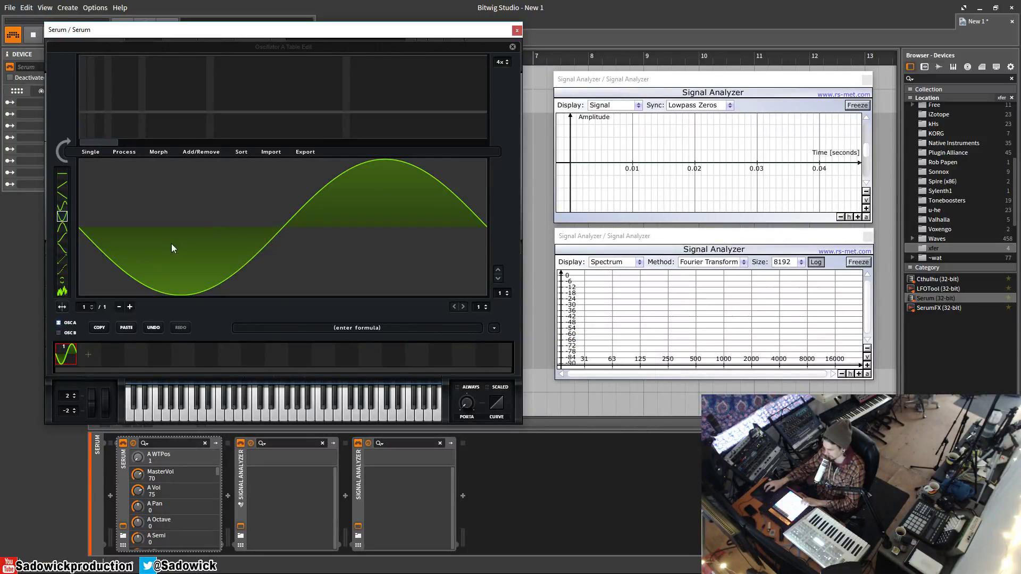
click(236, 228)
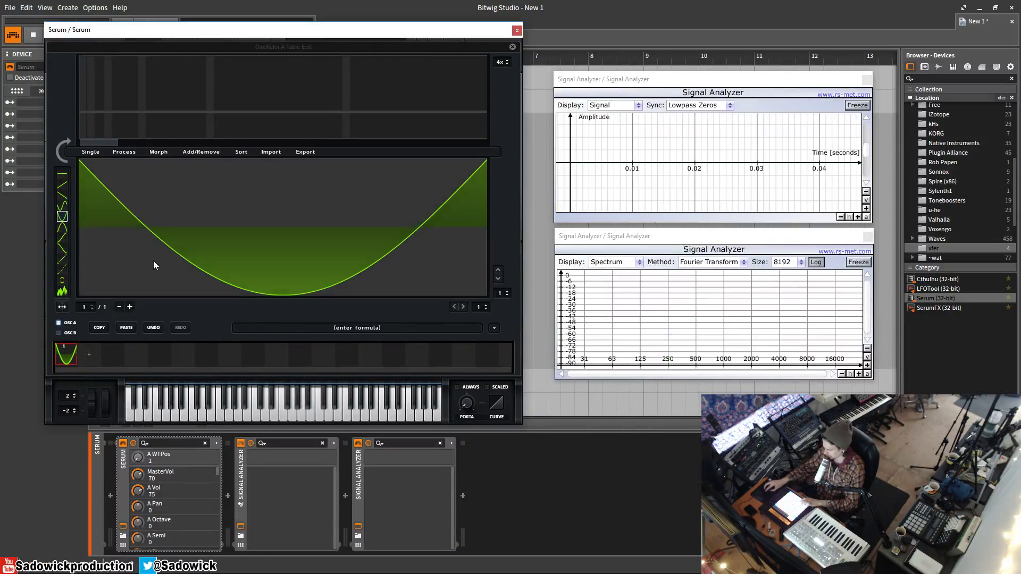
click(63, 227)
click(262, 239)
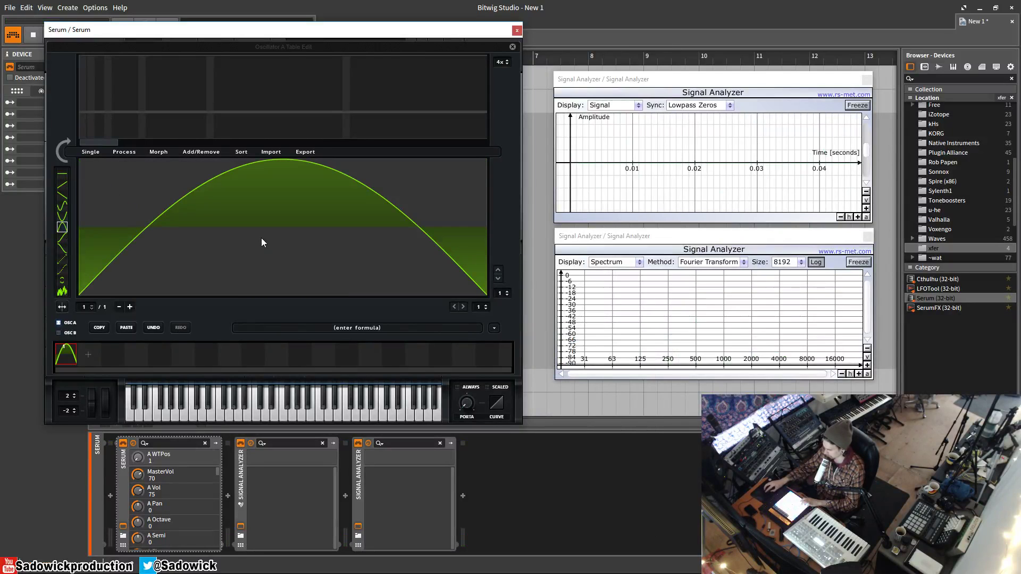
click(62, 238)
click(243, 238)
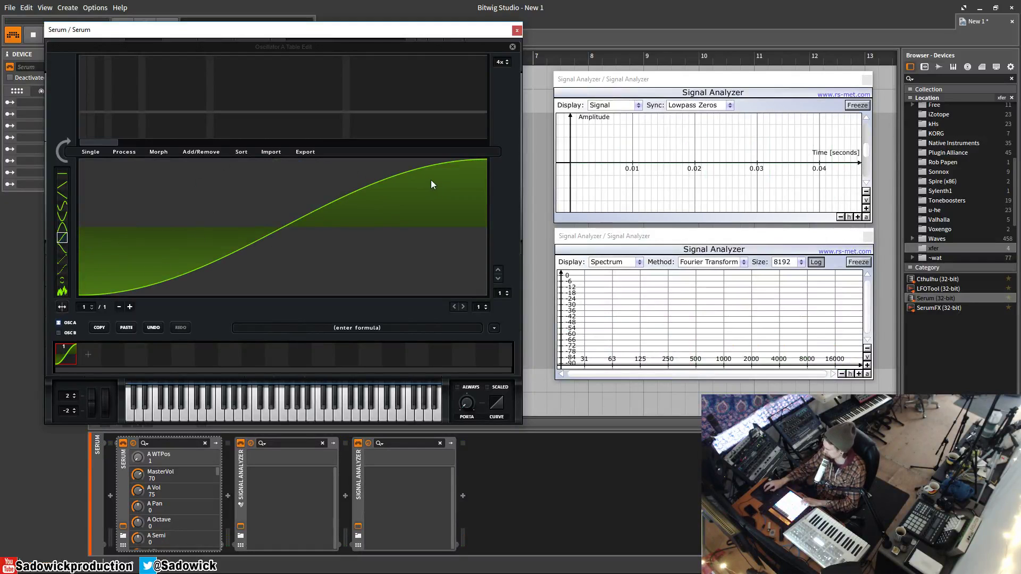
- Apply the noise shape across the whole S-curve waveform and set both grid sizes to 0
click(62, 291)
click(157, 285)
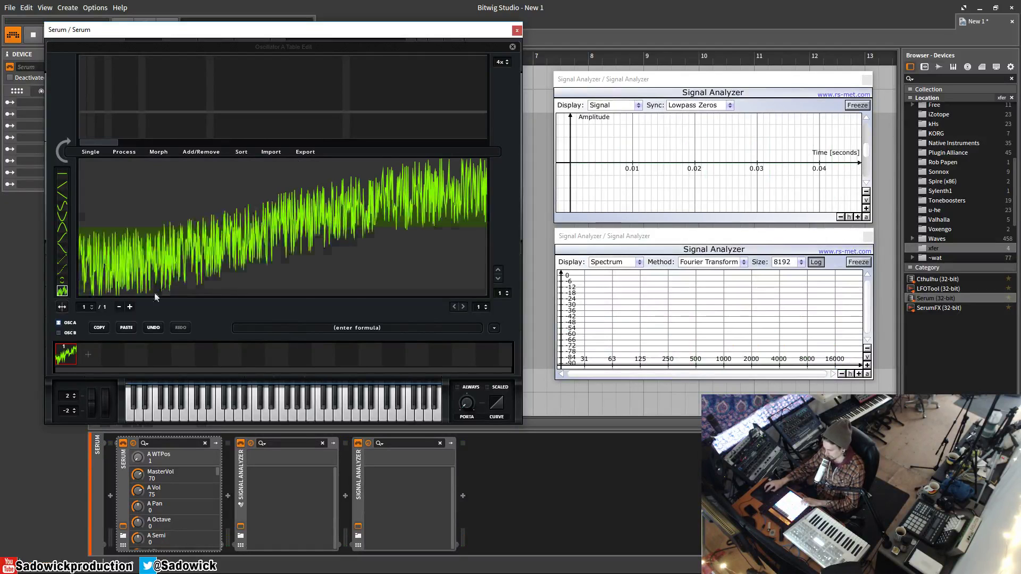
drag(499, 293, 477, 325)
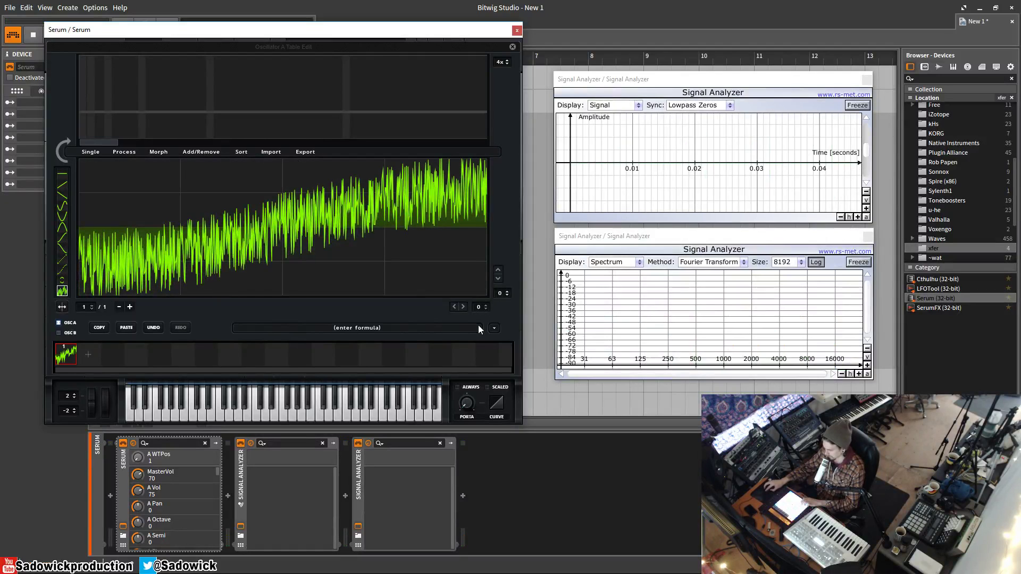
- Remove the full-width noise and draw uneven noise freehand along the rising S-curve
mouse_move(152, 243)
mouse_down()
mouse_move(150, 273)
mouse_move(87, 299)
mouse_move(95, 314)
mouse_move(272, 331)
mouse_move(395, 275)
mouse_move(494, 269)
mouse_move(496, 231)
mouse_move(288, 308)
mouse_move(442, 213)
mouse_move(358, 110)
mouse_move(512, 148)
mouse_move(438, 189)
mouse_move(445, 156)
mouse_move(431, 223)
mouse_move(378, 278)
mouse_move(455, 317)
mouse_move(493, 323)
mouse_move(487, 298)
mouse_up()
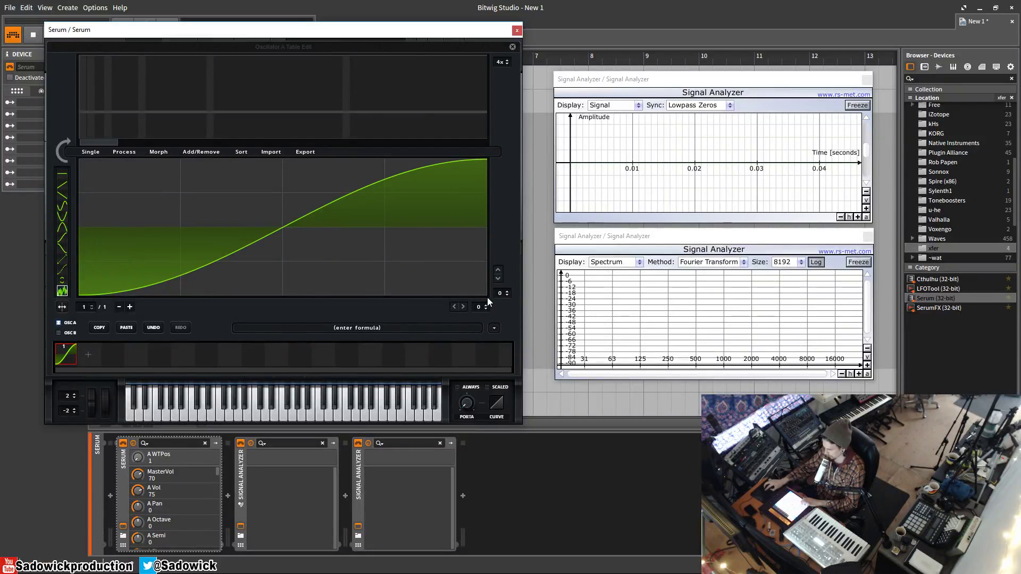
mouse_move(379, 176)
mouse_down()
mouse_move(370, 215)
mouse_move(297, 213)
mouse_move(239, 253)
mouse_move(154, 282)
mouse_up()
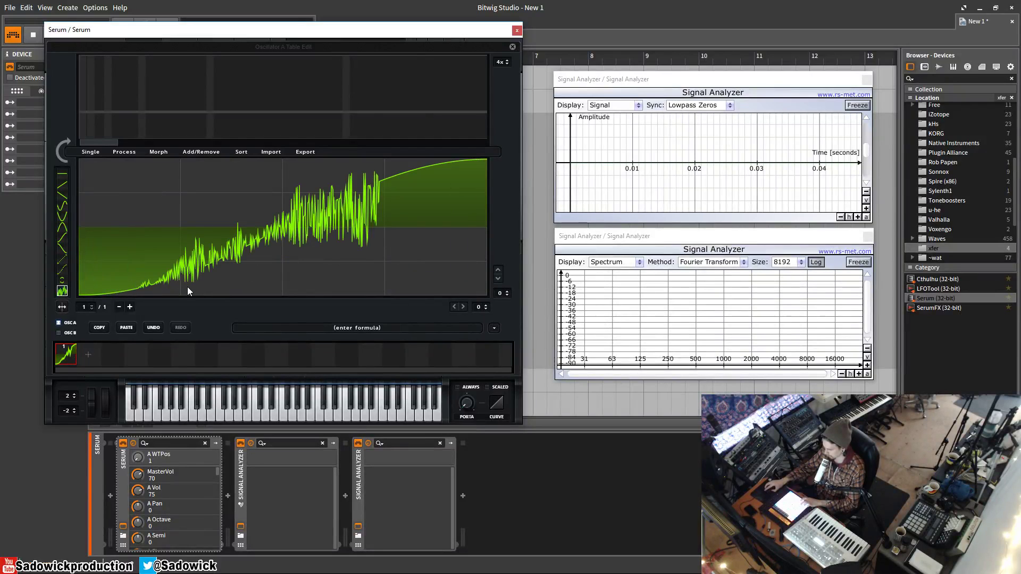
mouse_move(398, 165)
mouse_down()
mouse_move(453, 168)
mouse_move(446, 222)
mouse_move(423, 252)
mouse_move(347, 279)
mouse_move(454, 321)
mouse_up()
mouse_move(390, 289)
mouse_down()
mouse_move(329, 244)
mouse_move(229, 247)
mouse_move(208, 265)
mouse_move(457, 267)
mouse_move(235, 261)
mouse_up()
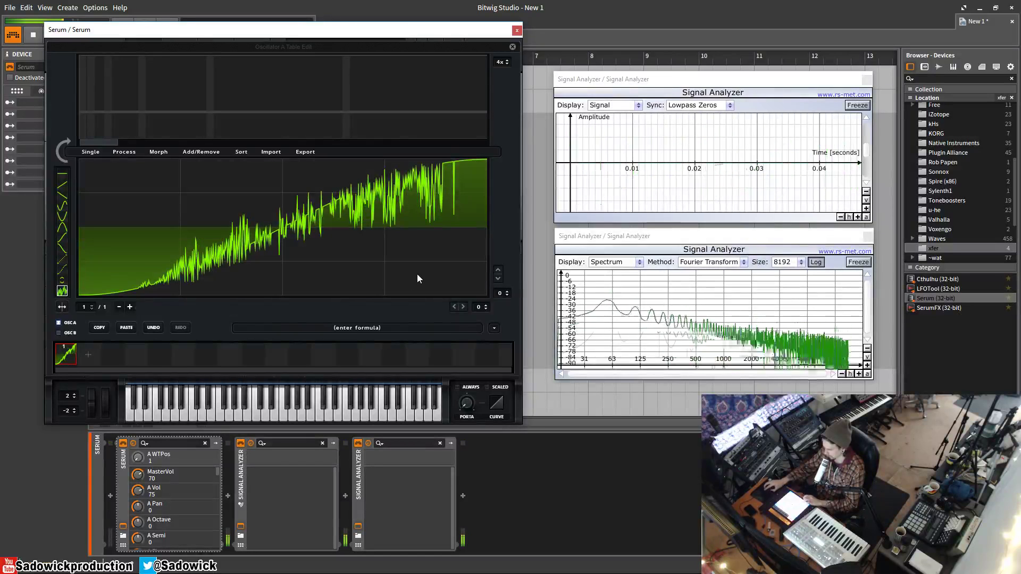
- Replace the waveform with the "just saw" single formula preset and close the wavetable editor
click(493, 328)
mouse_move(512, 346)
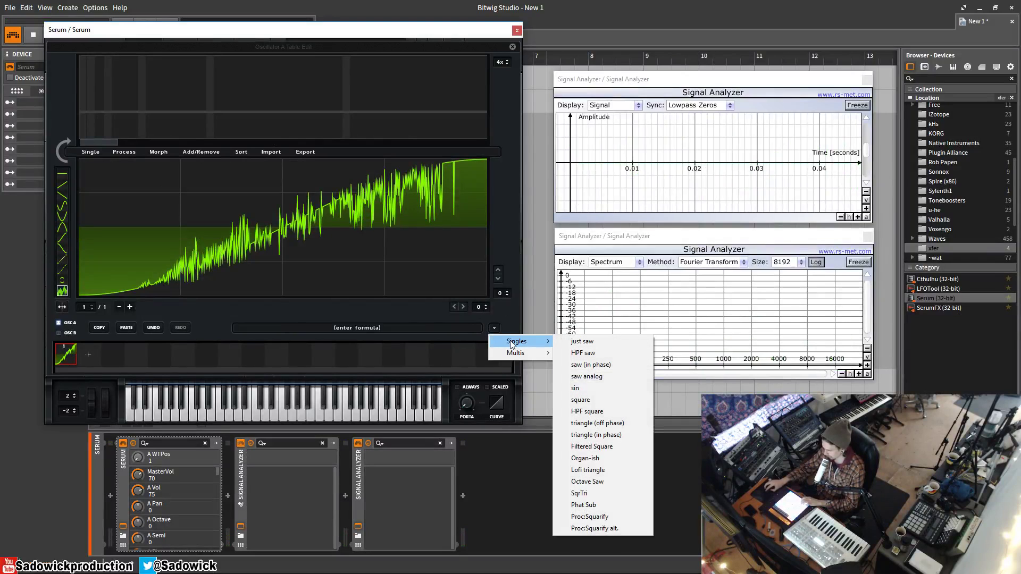
click(582, 342)
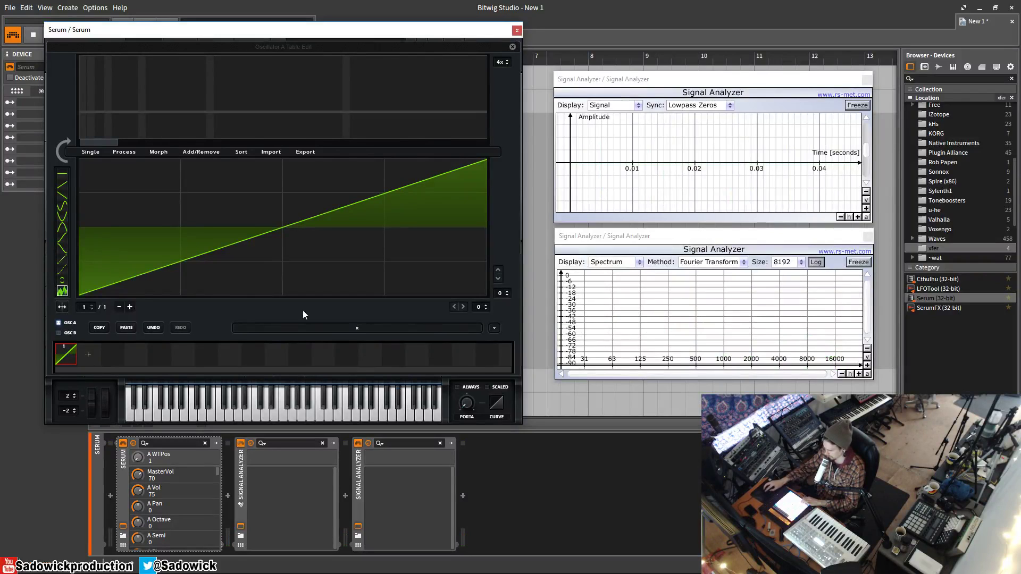
click(513, 47)
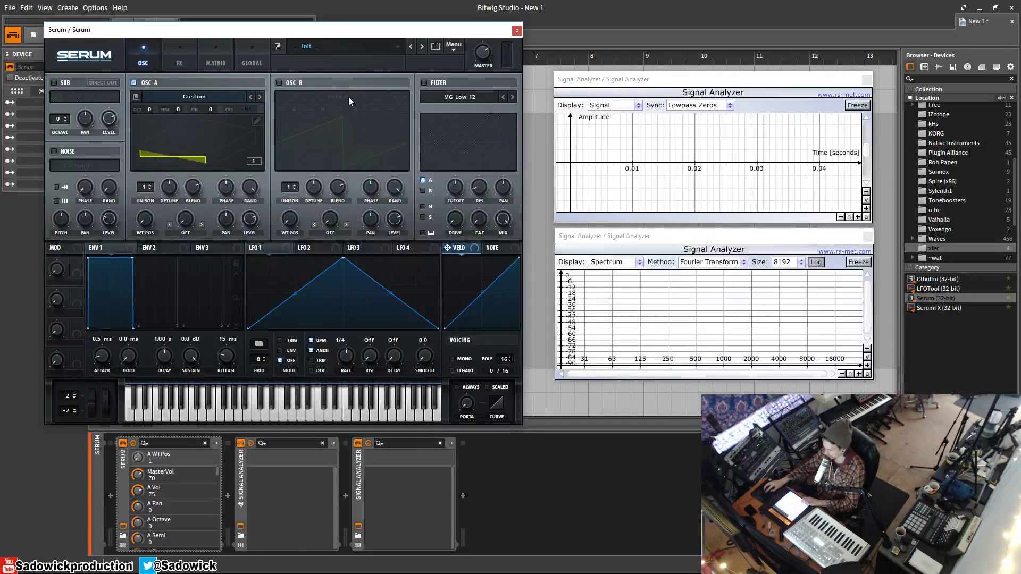
- Add a second frame to oscillator A's wavetable and draw a square wave in it with grid sizes of 2 horizontally and 3 vertically
click(257, 122)
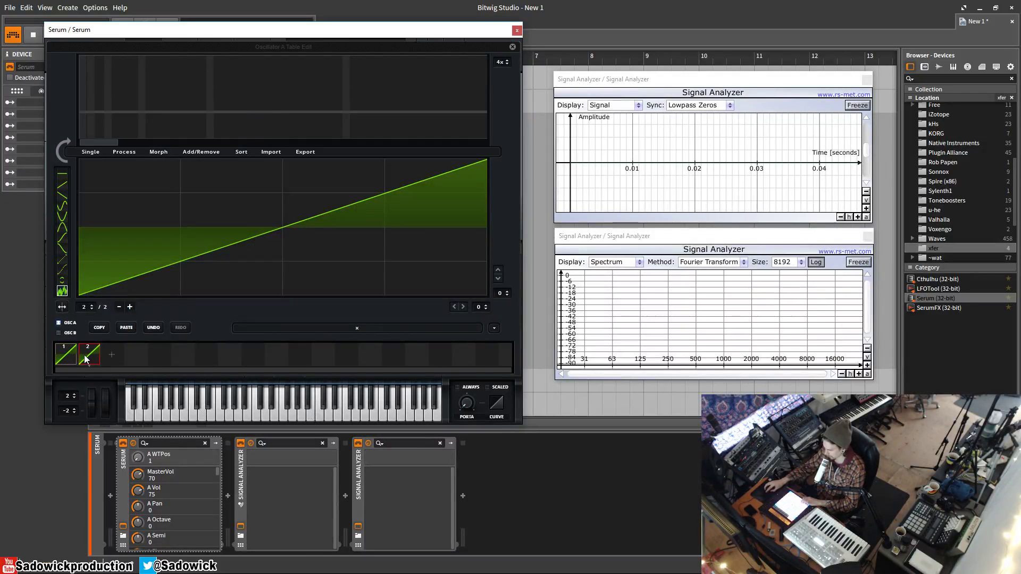
click(88, 357)
mouse_move(119, 198)
mouse_down()
mouse_move(121, 186)
mouse_move(184, 142)
mouse_move(281, 143)
mouse_move(295, 311)
mouse_move(499, 380)
mouse_move(469, 339)
mouse_up()
click(62, 174)
drag(499, 296, 479, 299)
drag(275, 211, 227, 141)
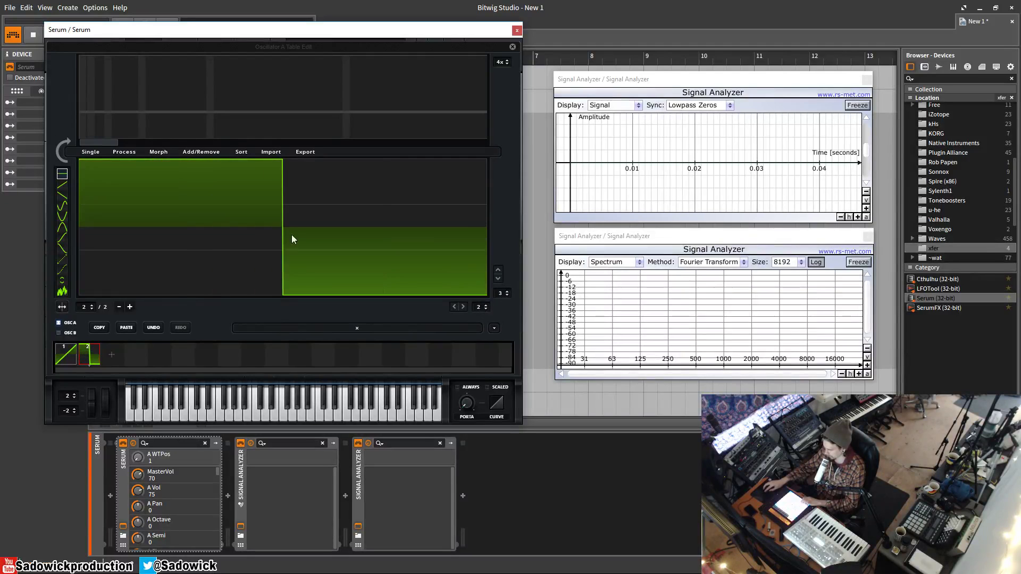
- Compare wavetable frames 1 and 2, check oscillator A's waveform in the main synth view, and return to the editor
click(67, 357)
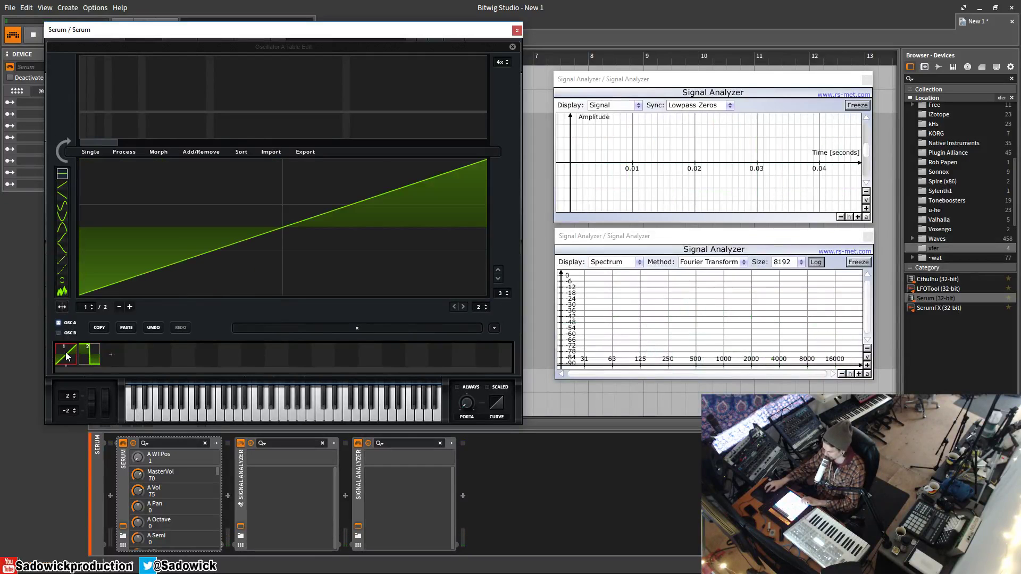
click(86, 353)
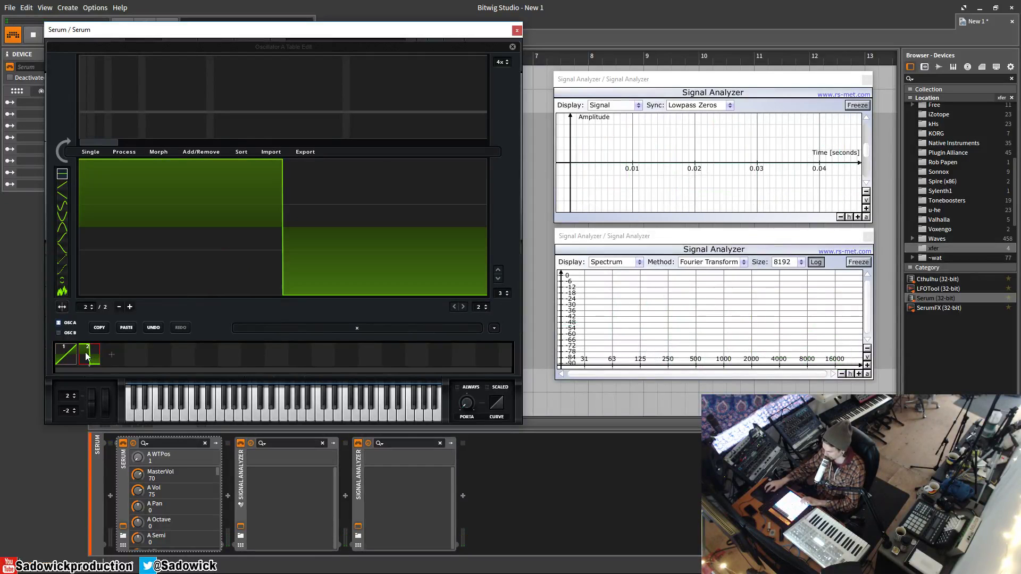
click(513, 48)
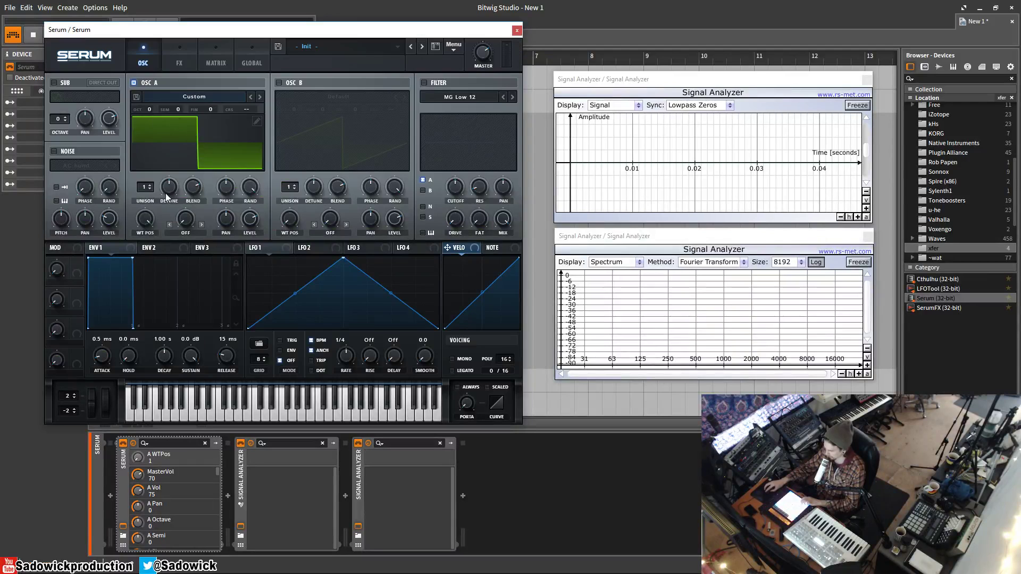
click(257, 122)
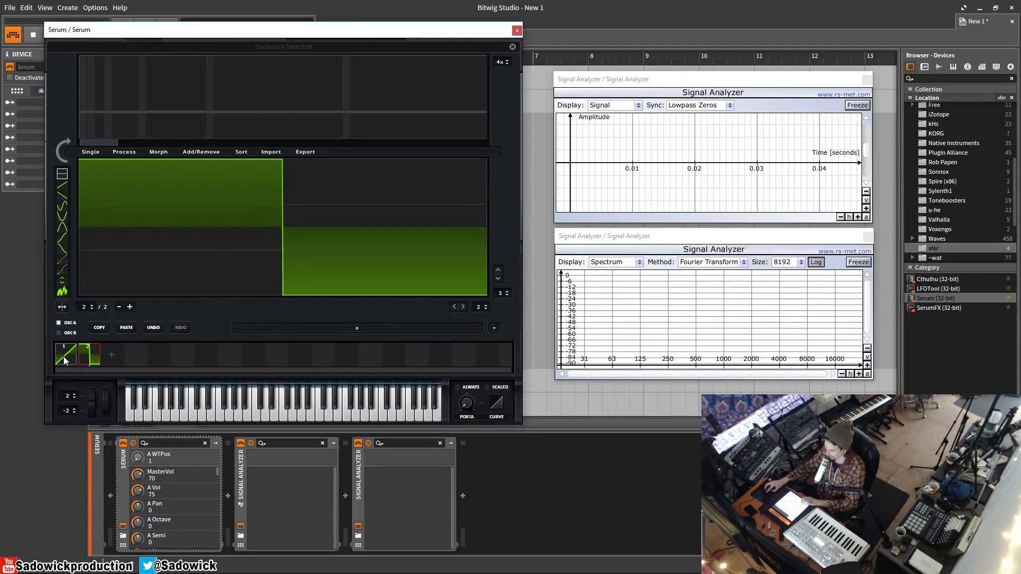
- Compare wavetable frames 1 and 2 in the editor and sweep oscillator A's wavetable position in the main synth view
click(64, 360)
click(84, 357)
click(69, 355)
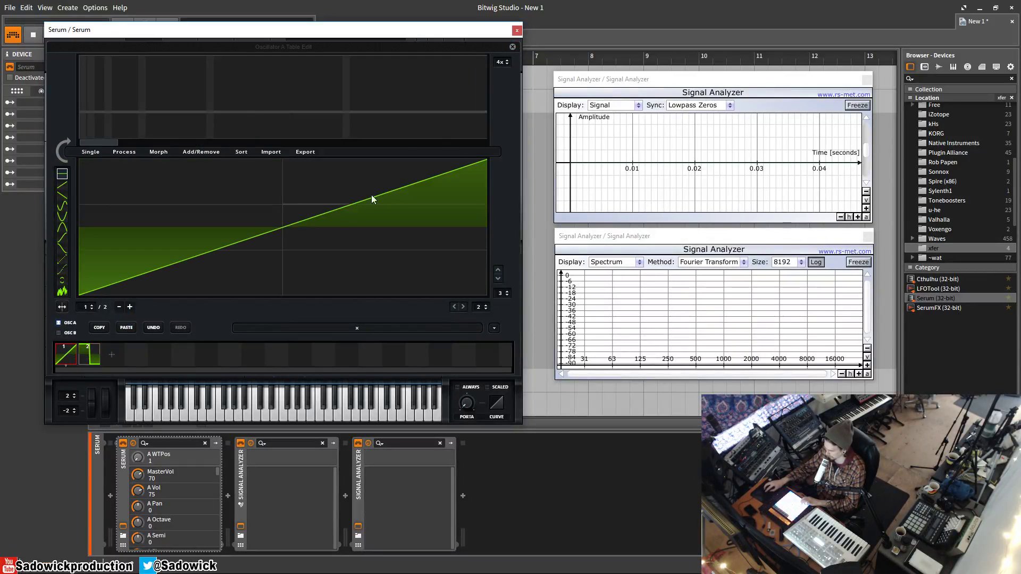
click(91, 356)
click(66, 356)
click(512, 47)
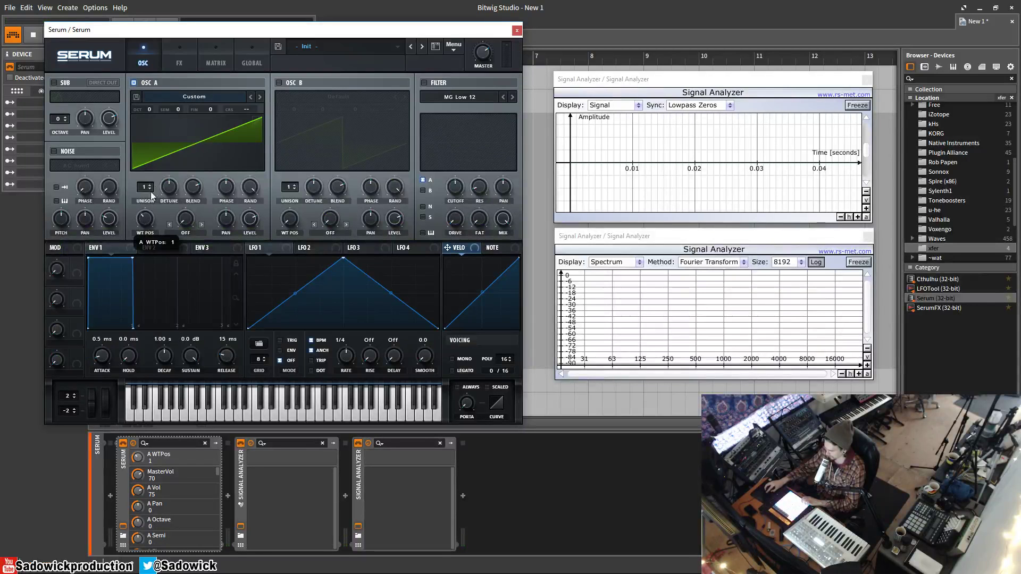
drag(149, 228, 125, 368)
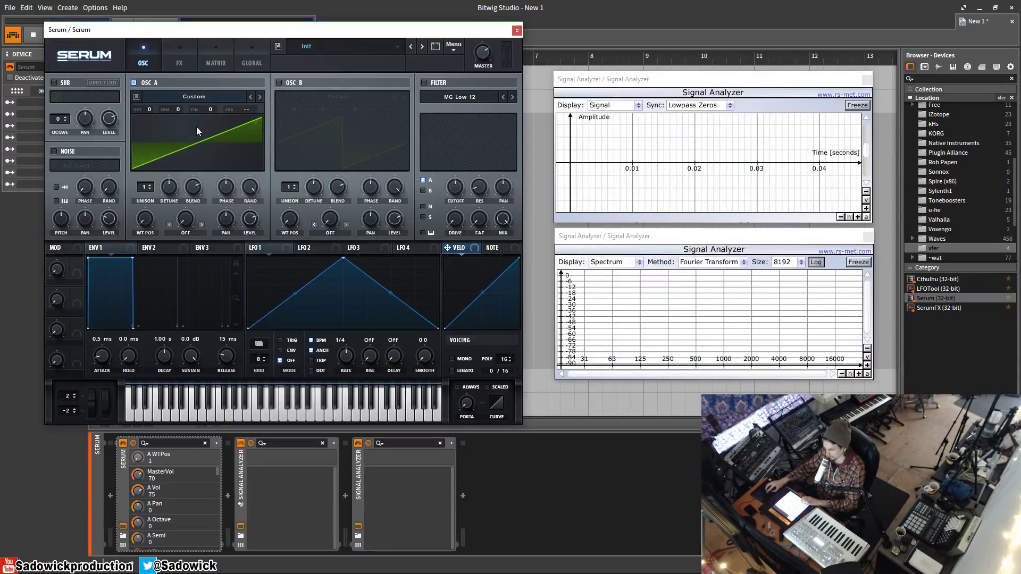
- Apply a spectral morph between the saw and square frames and sweep oscillator A's wavetable position
click(256, 120)
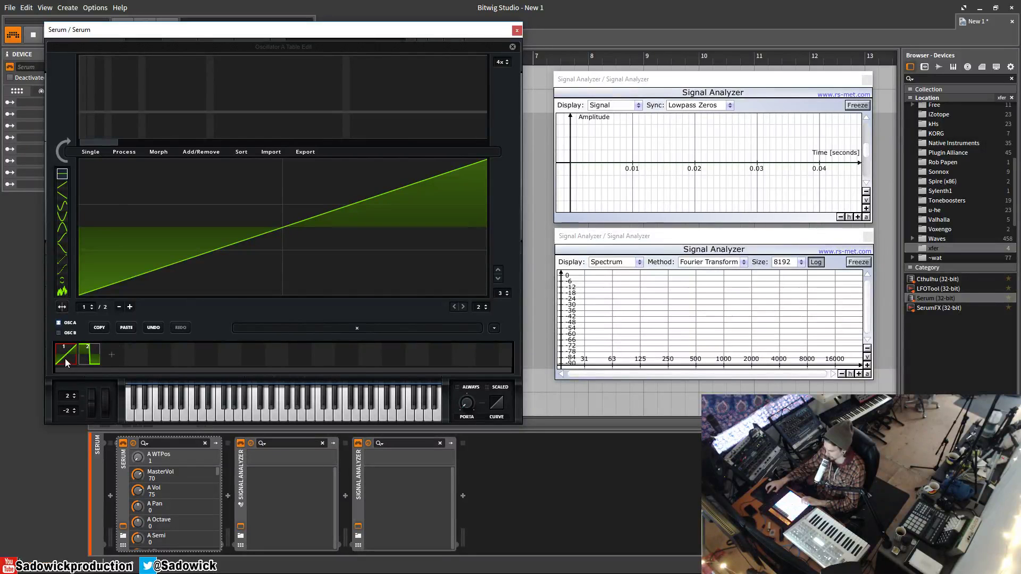
click(161, 152)
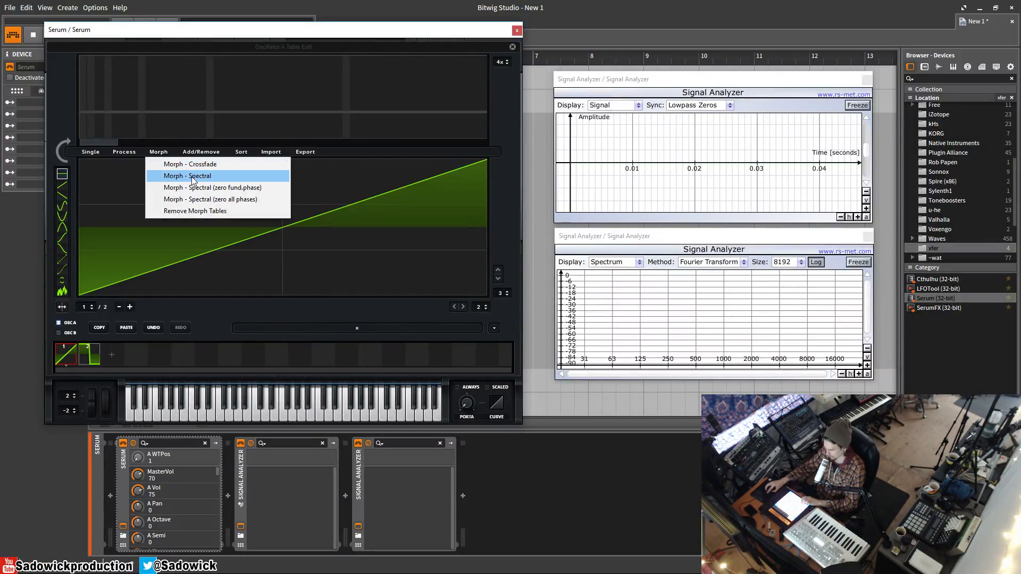
click(191, 176)
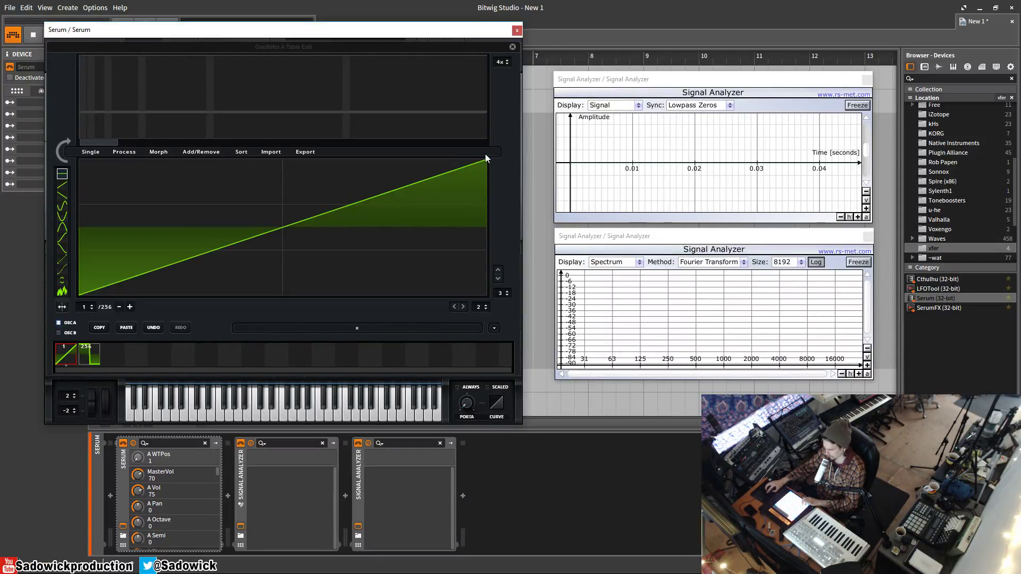
click(513, 47)
drag(147, 219, 144, 308)
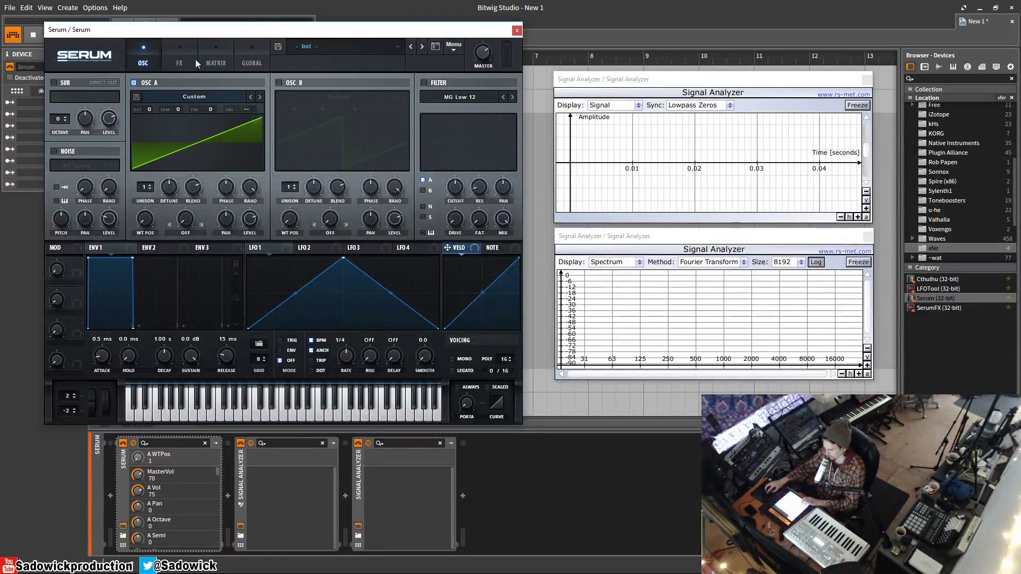
drag(145, 218, 229, 283)
- Redraw the square wave in frame 256 inverted, with the first half low and the second half high
click(257, 120)
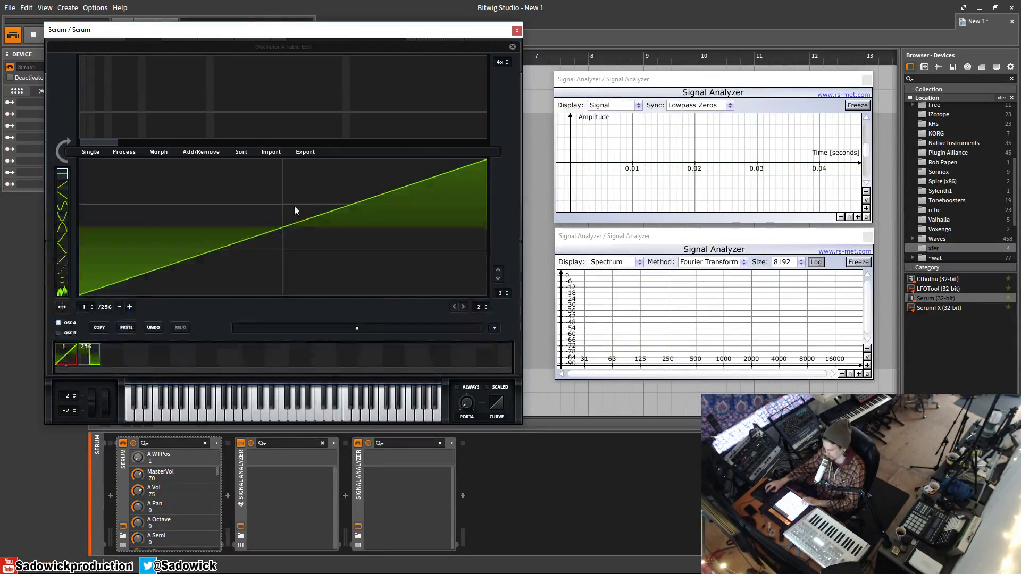
click(90, 355)
drag(247, 238, 234, 333)
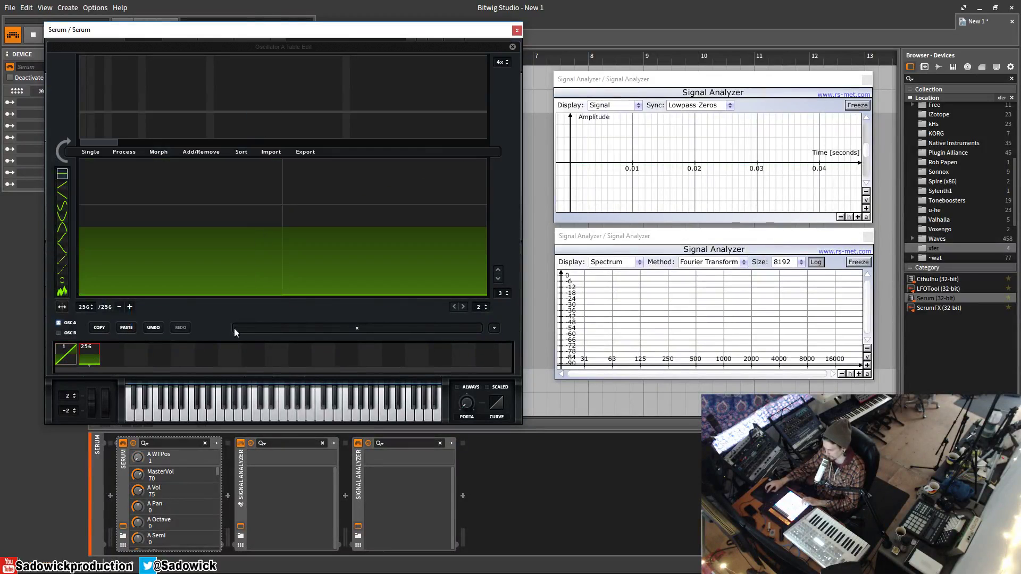
mouse_move(368, 248)
mouse_down()
mouse_move(311, 224)
mouse_move(298, 113)
mouse_up()
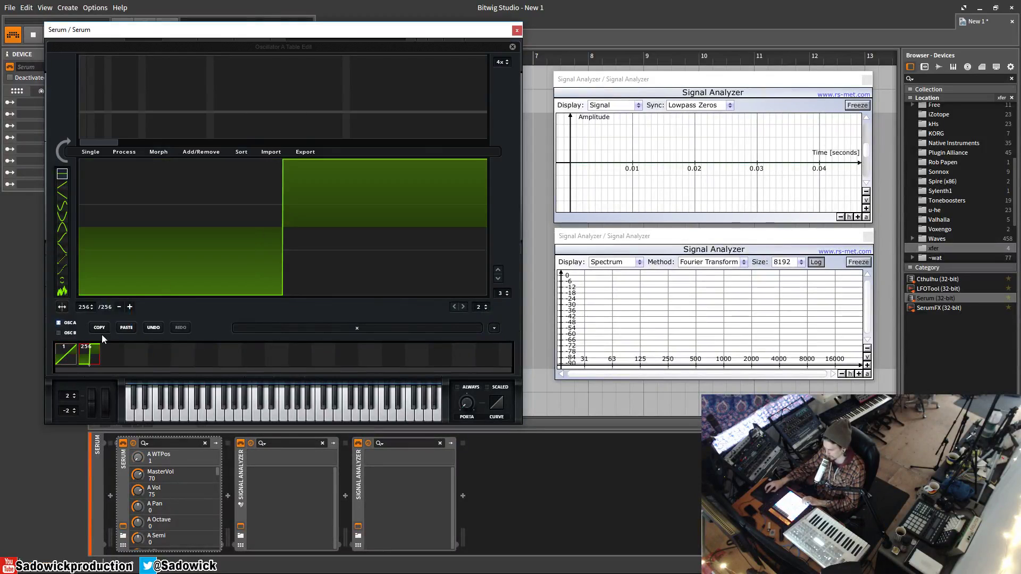
- Reapply the spectral morph with the inverted square frame and sweep oscillator A's wavetable position to 256
click(158, 153)
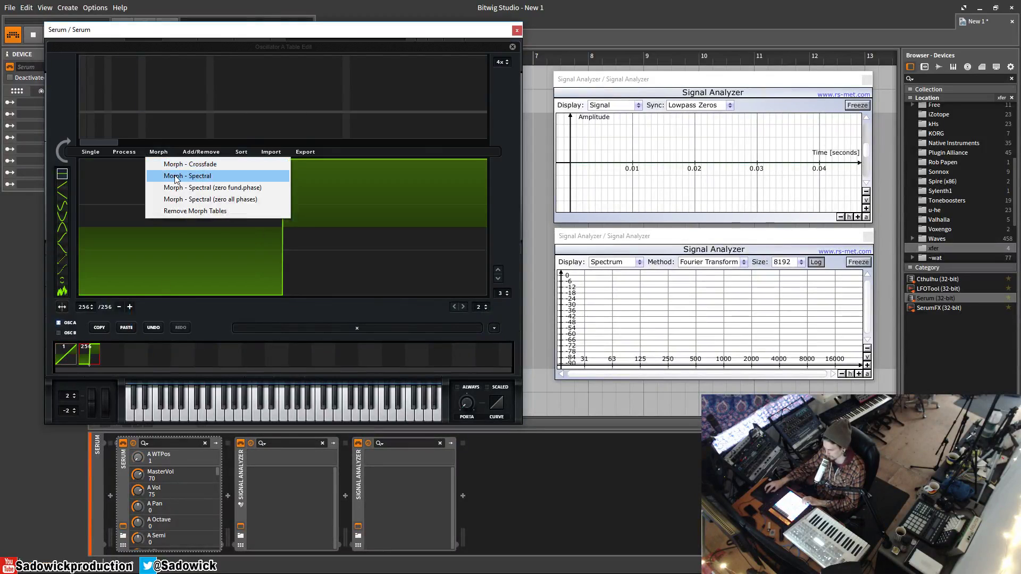
click(512, 46)
drag(147, 221, 141, 52)
- Apply a crossfade morph between the saw and inverted square frames and scrub the frame index back to 1
click(259, 120)
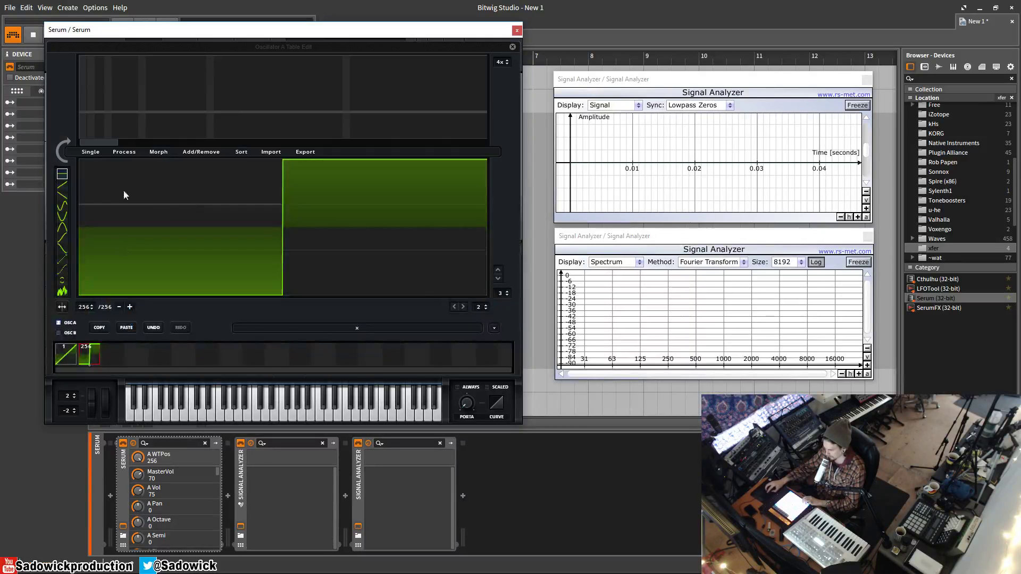
click(156, 152)
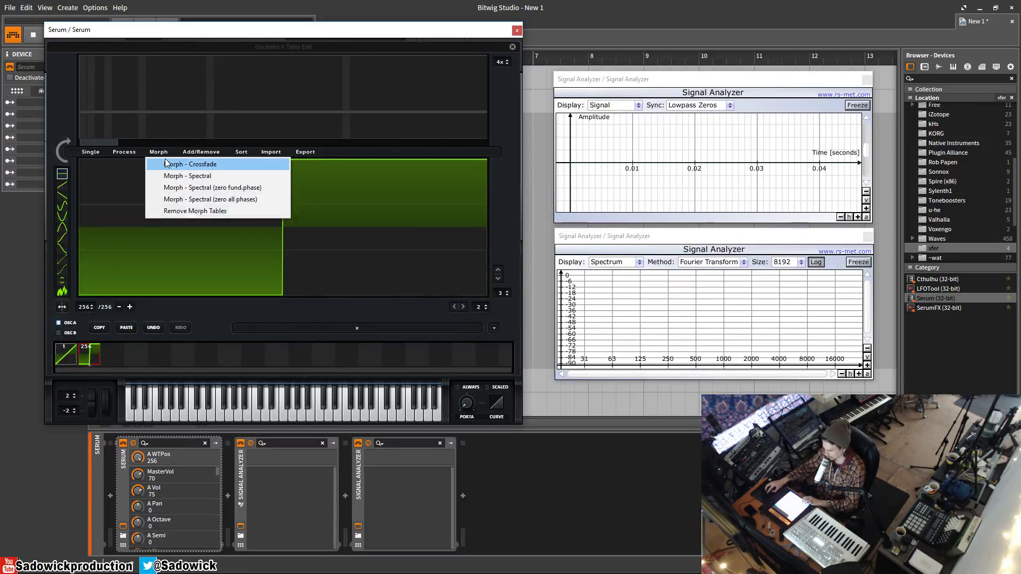
click(167, 164)
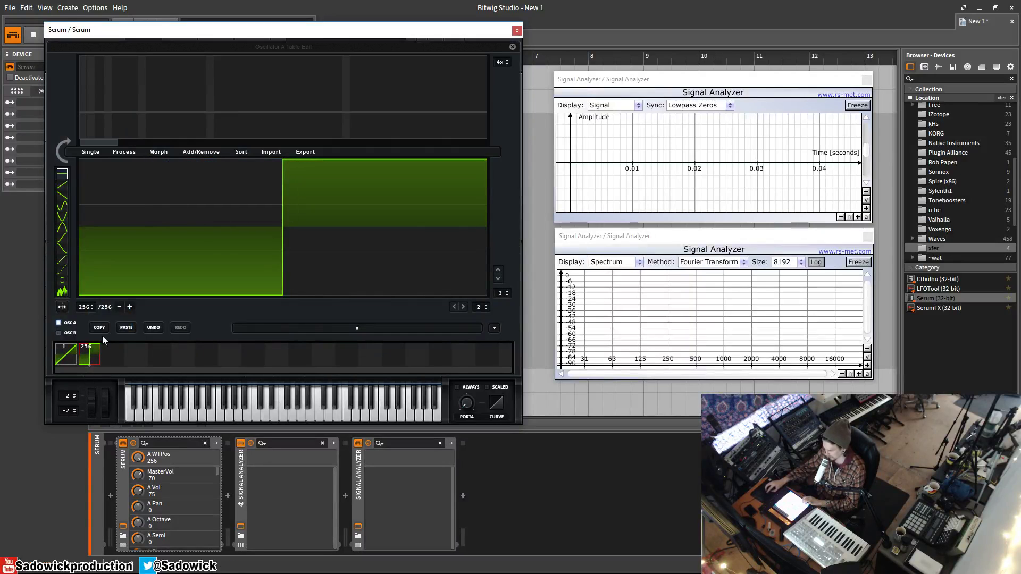
drag(88, 305, 72, 436)
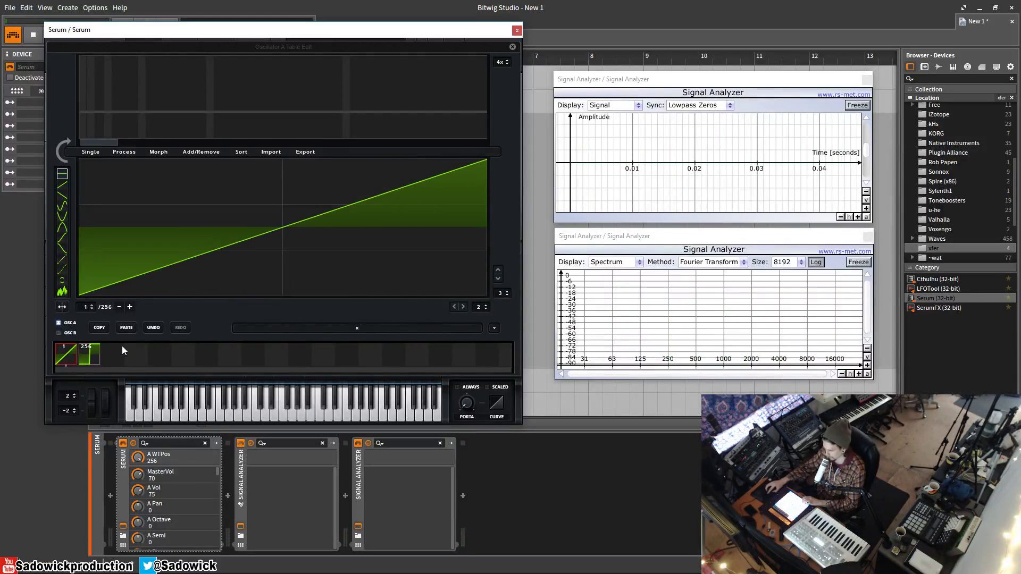
- Sweep oscillator A's wavetable position in the main synth view and toggle its waveform display mode
click(512, 47)
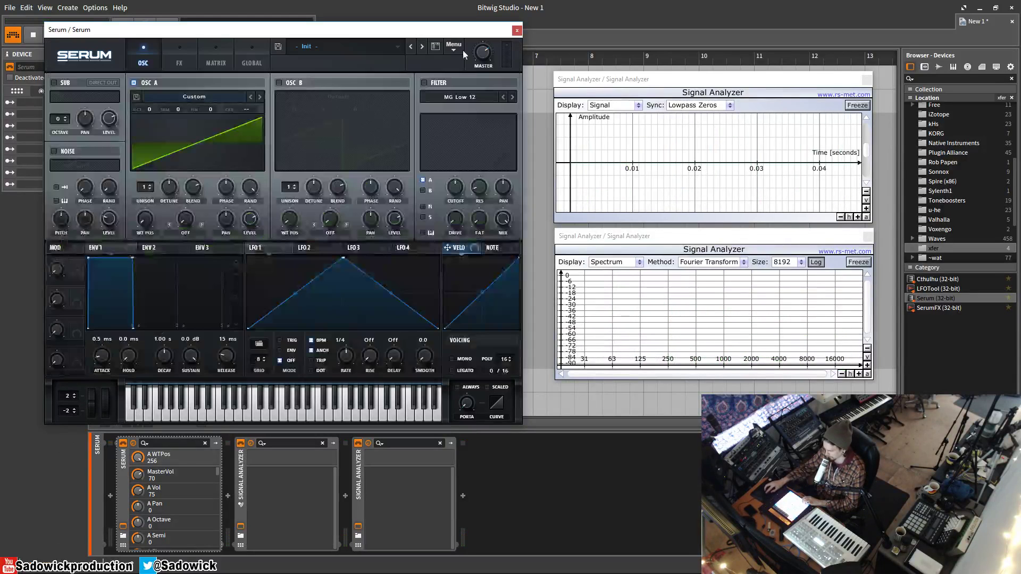
drag(151, 232, 140, 270)
drag(151, 226, 164, 303)
click(193, 137)
drag(147, 222, 274, 88)
- Compare the saw frame 1 with the square frame 256 in the wavetable editor
click(256, 122)
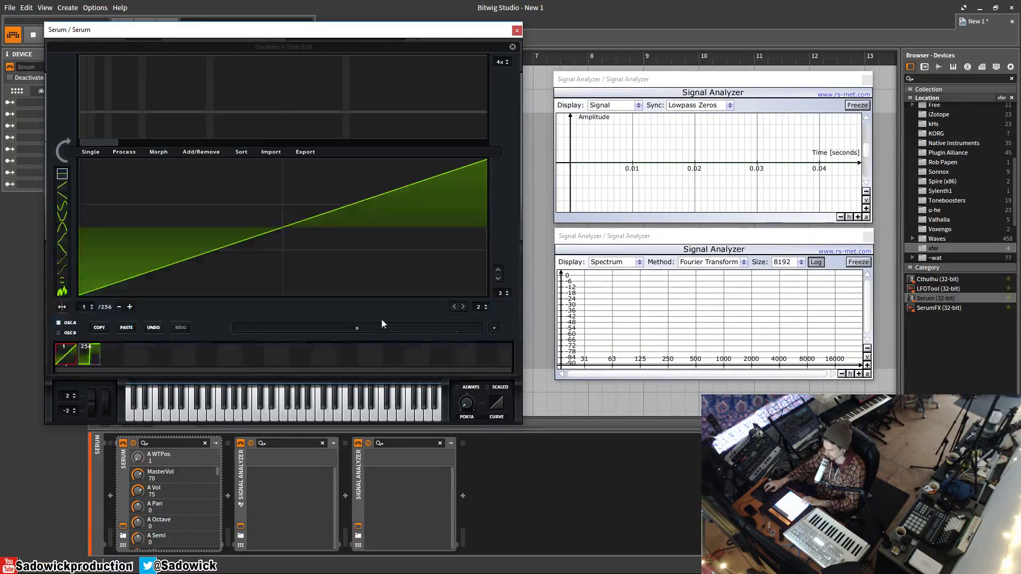
click(98, 359)
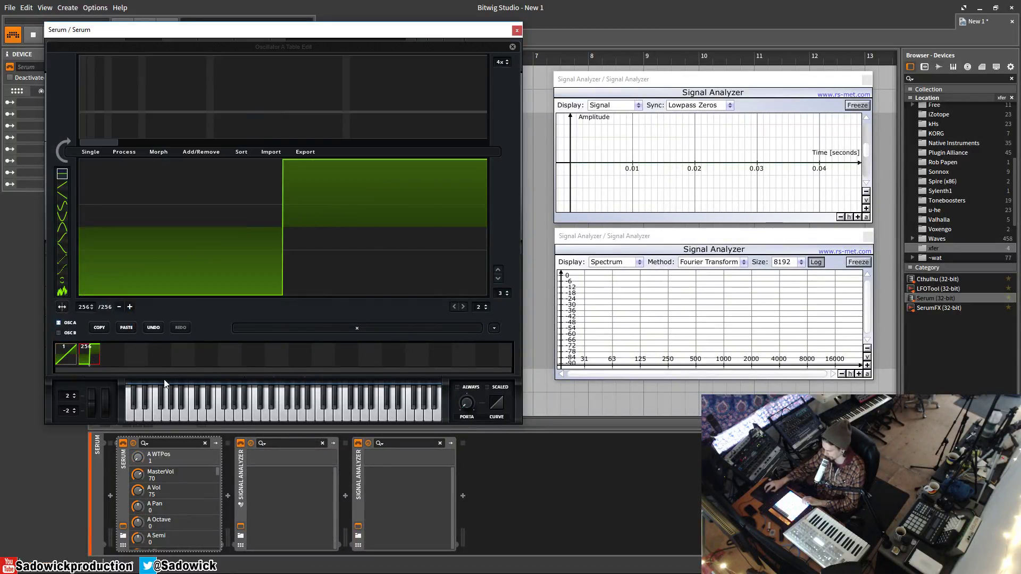
click(72, 350)
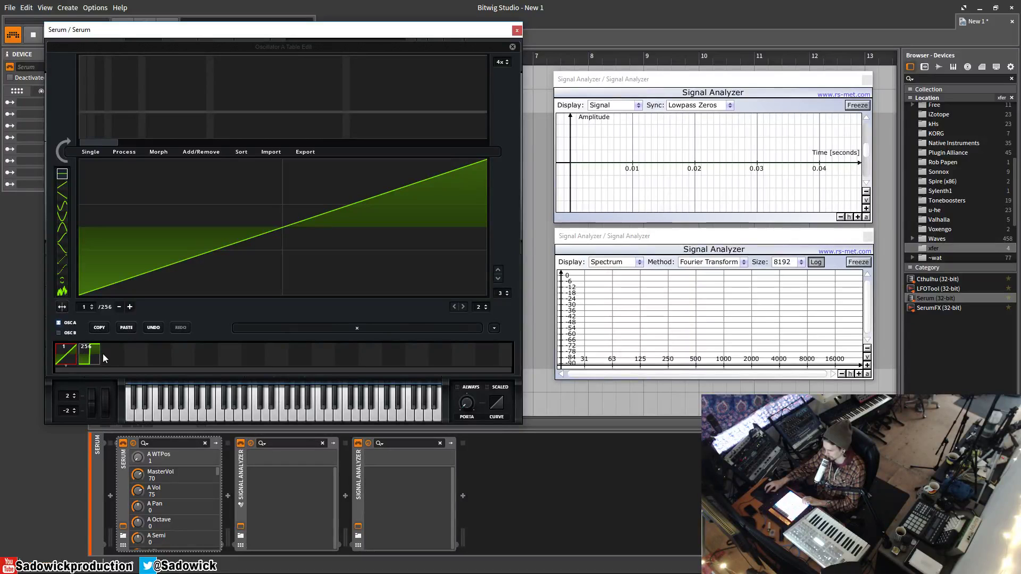
click(194, 145)
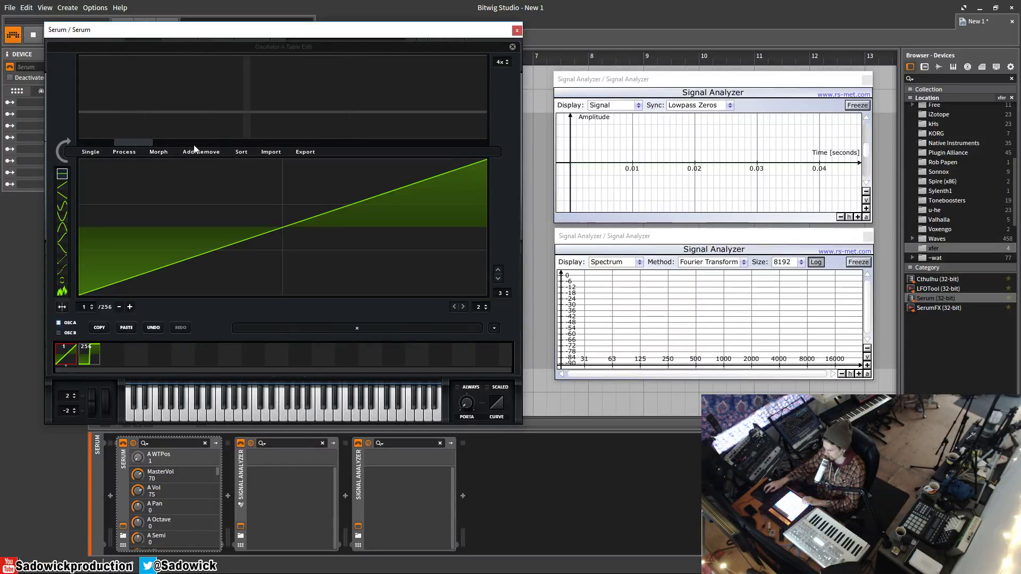
drag(127, 143, 74, 146)
- Reset the whole wavetable to the default single saw frame with Init All
click(201, 152)
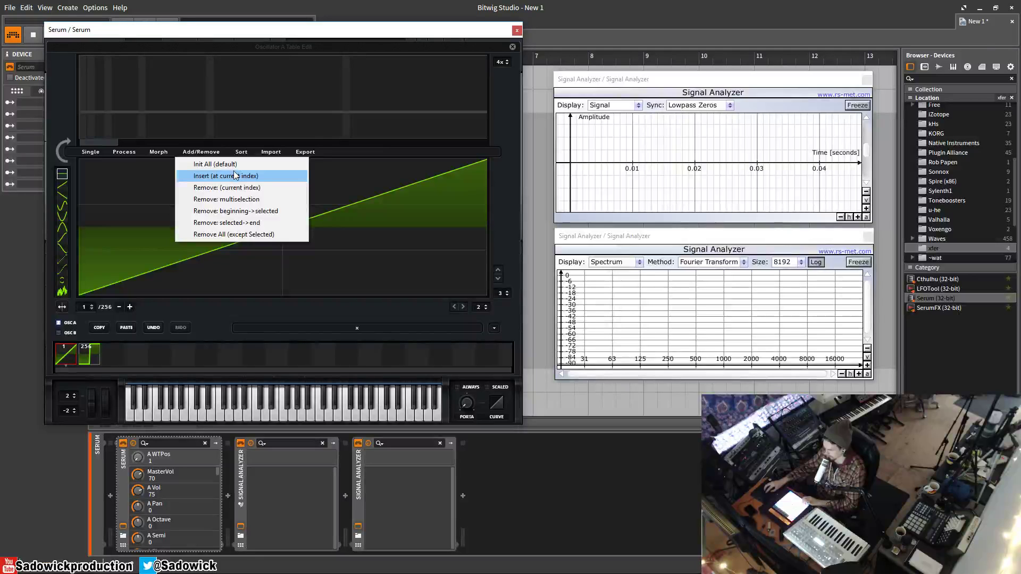
click(86, 153)
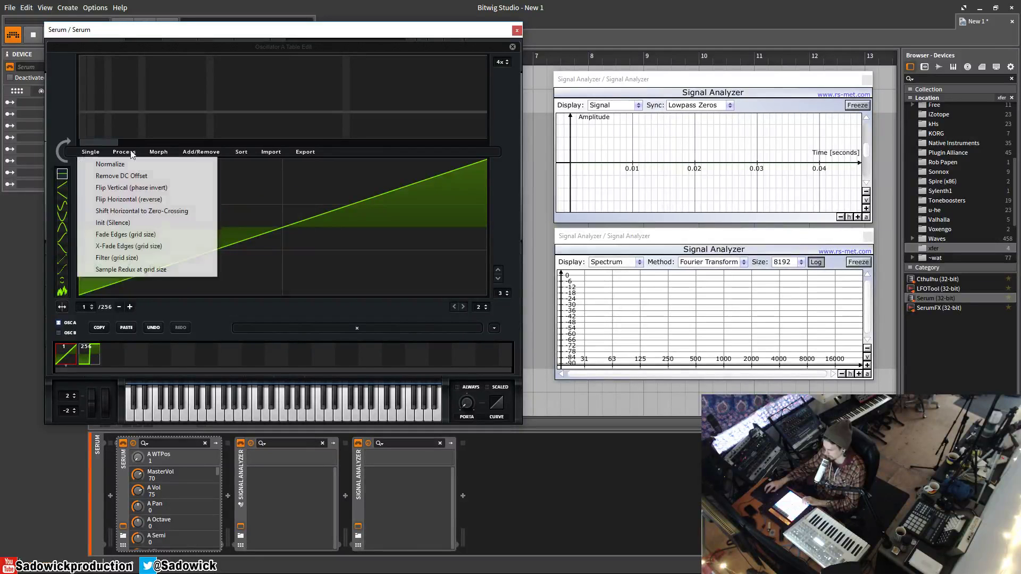
click(201, 152)
click(231, 178)
click(194, 151)
click(143, 145)
click(210, 152)
click(217, 165)
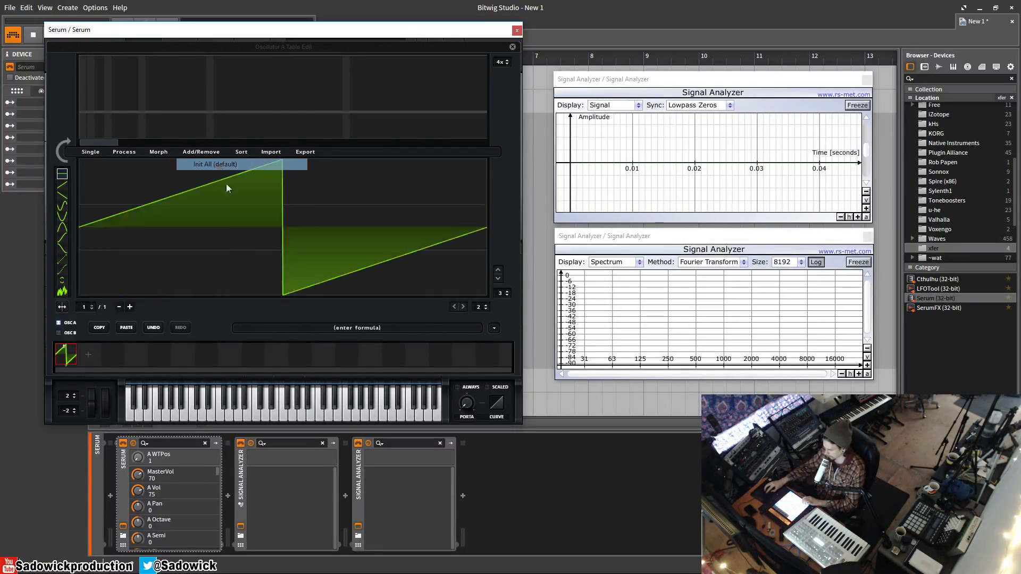
- Extend the wavetable to three frames and draw a square wave in frame 2, first half low and second half high
click(80, 356)
mouse_move(158, 202)
mouse_down()
mouse_move(133, 206)
mouse_move(122, 133)
mouse_up()
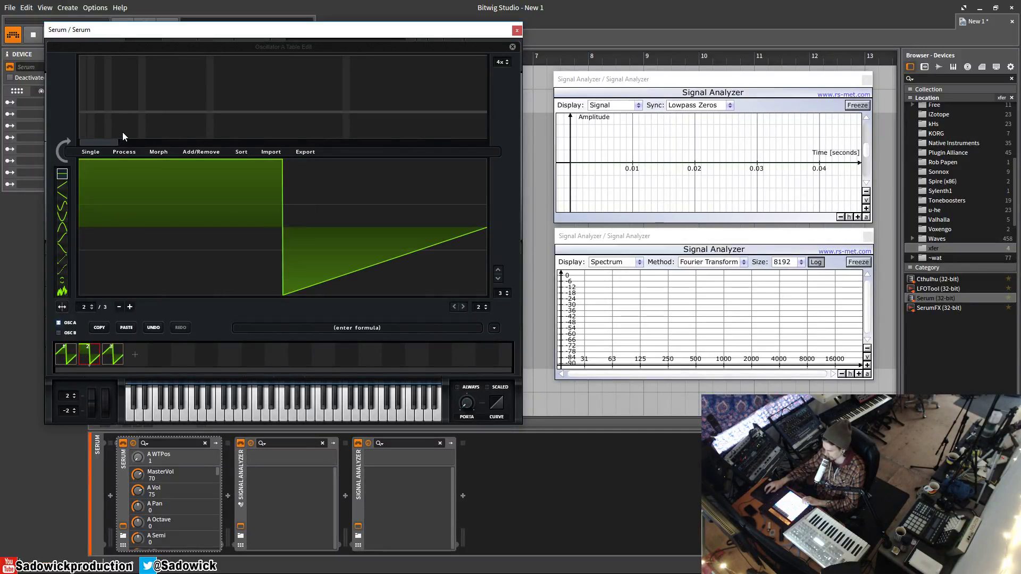
mouse_move(218, 225)
mouse_down()
mouse_move(158, 234)
mouse_move(142, 128)
mouse_up()
mouse_move(320, 292)
mouse_down()
mouse_move(487, 380)
mouse_move(537, 384)
mouse_up()
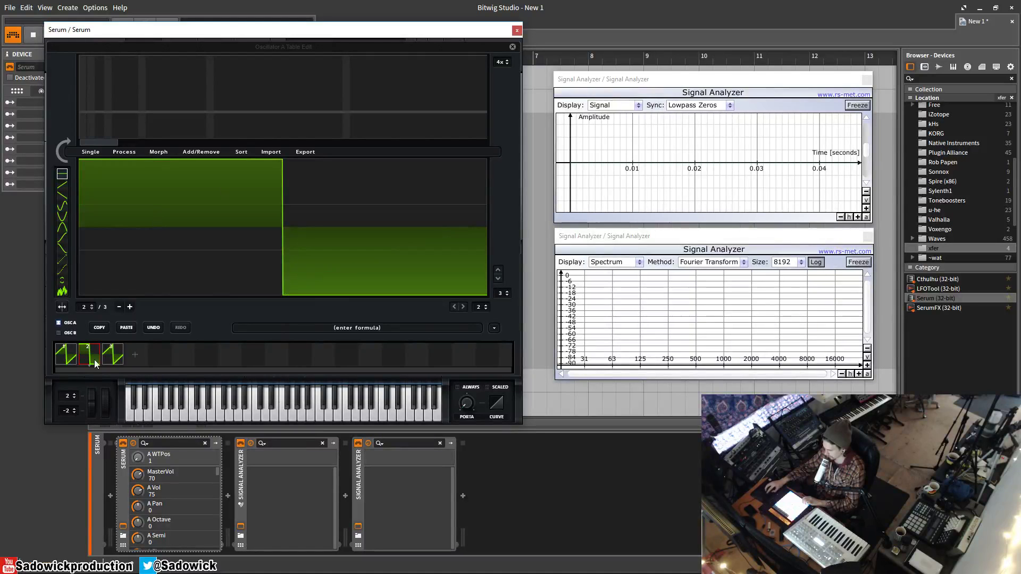
mouse_move(179, 228)
mouse_down()
mouse_move(364, 210)
mouse_move(346, 112)
mouse_up()
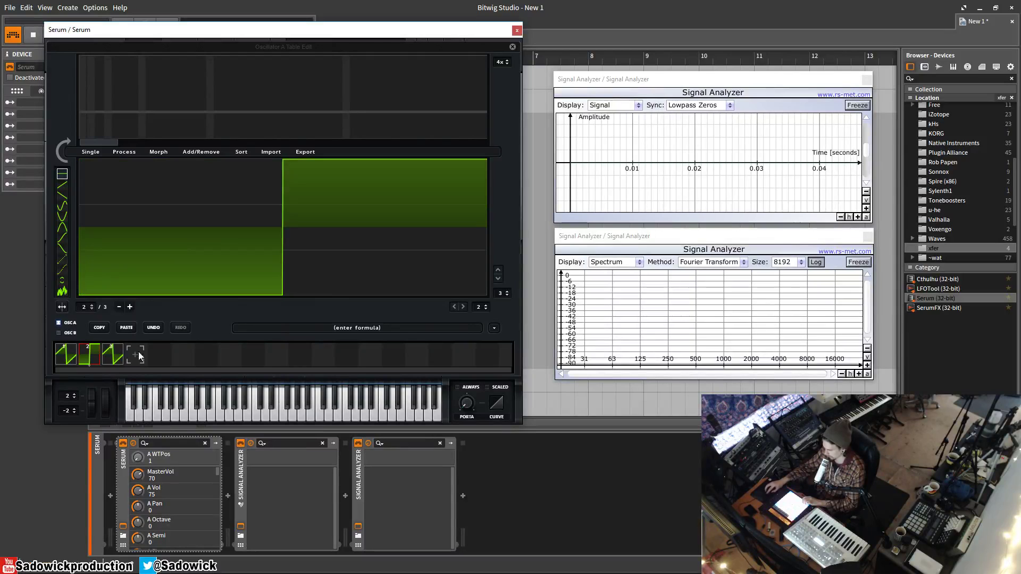
- Set frame 3 to the "sin" single formula preset and sweep oscillator A's wavetable position in the main synth view
click(107, 356)
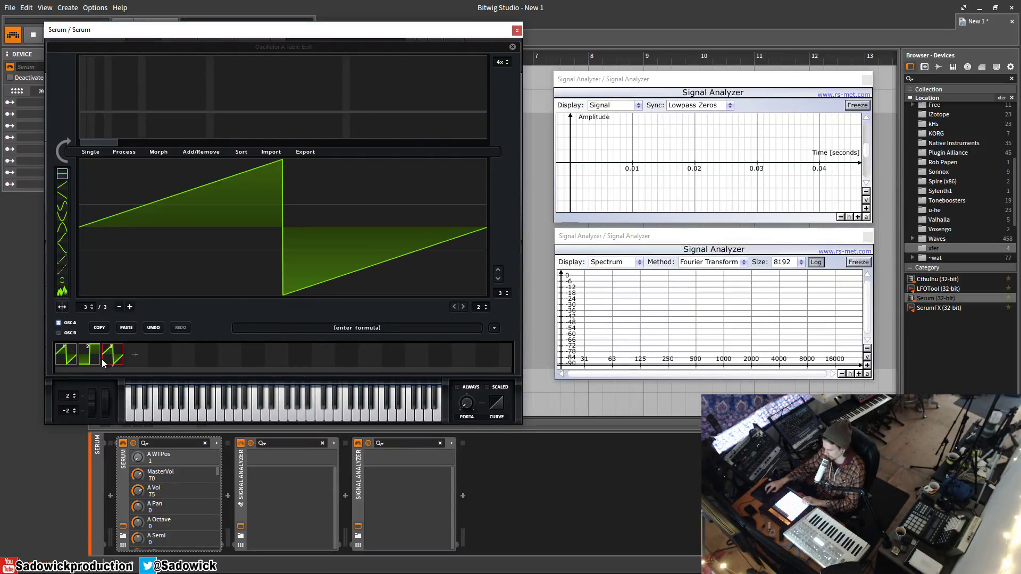
click(494, 327)
mouse_move(533, 345)
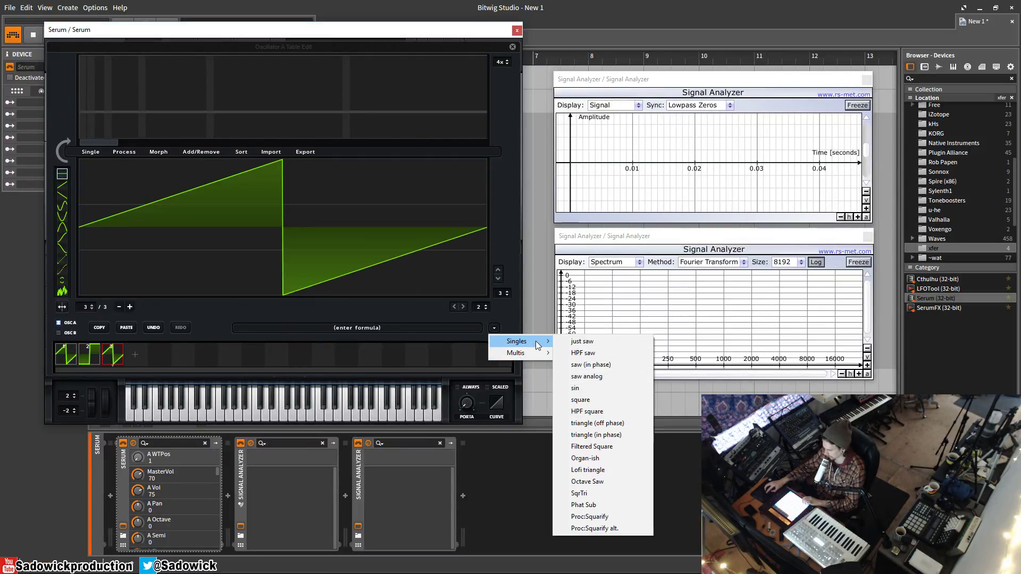
click(597, 388)
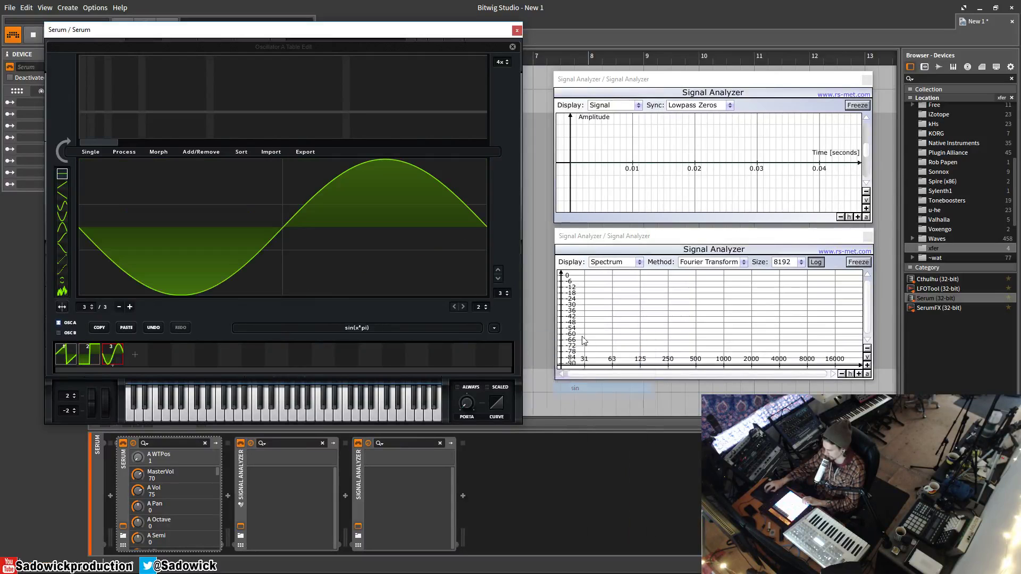
click(512, 47)
drag(153, 223, 92, 367)
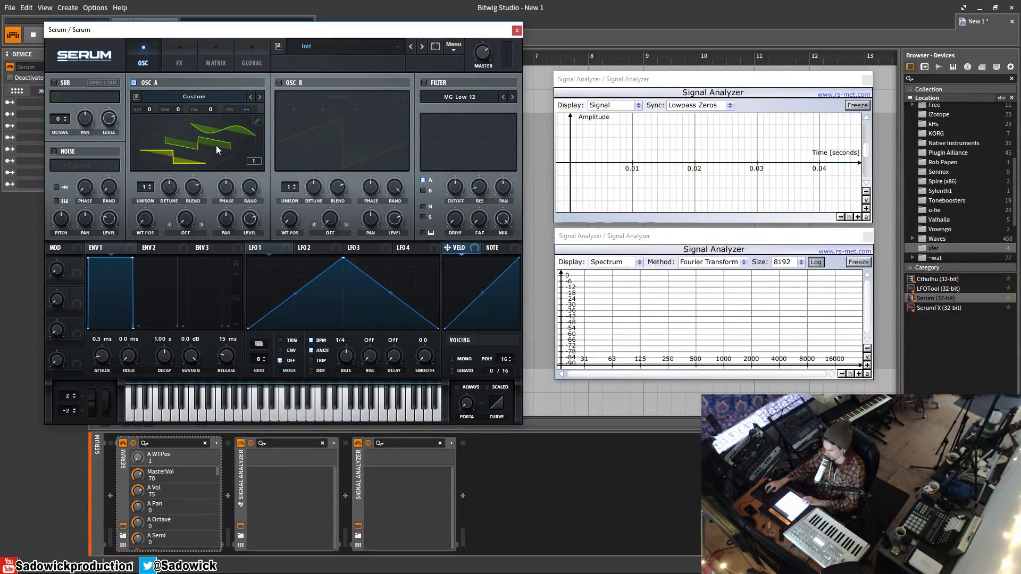
- Apply a crossfade morph across the saw, square and sine frames in the wavetable editor
click(258, 122)
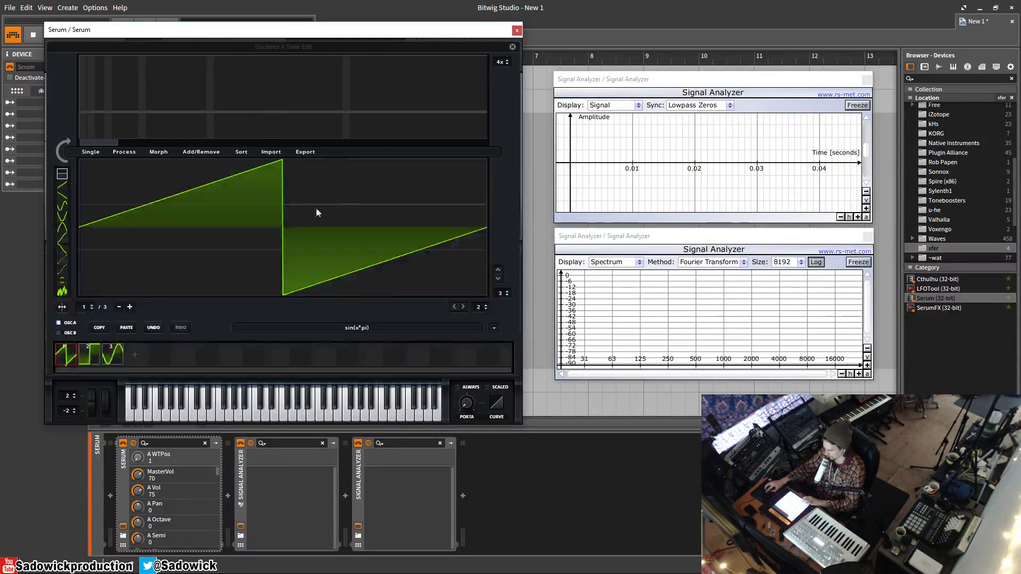
click(132, 153)
click(158, 152)
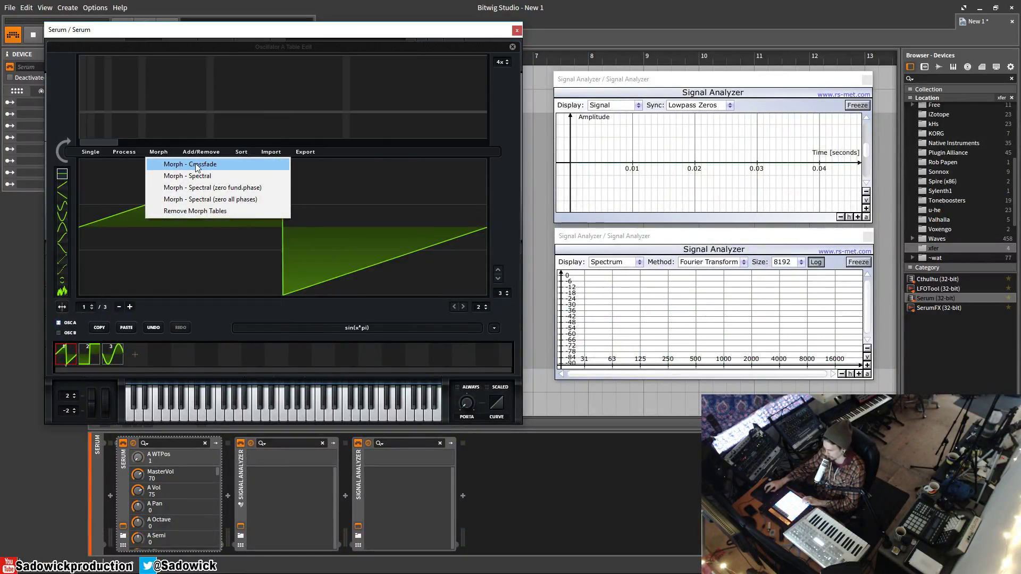
click(198, 166)
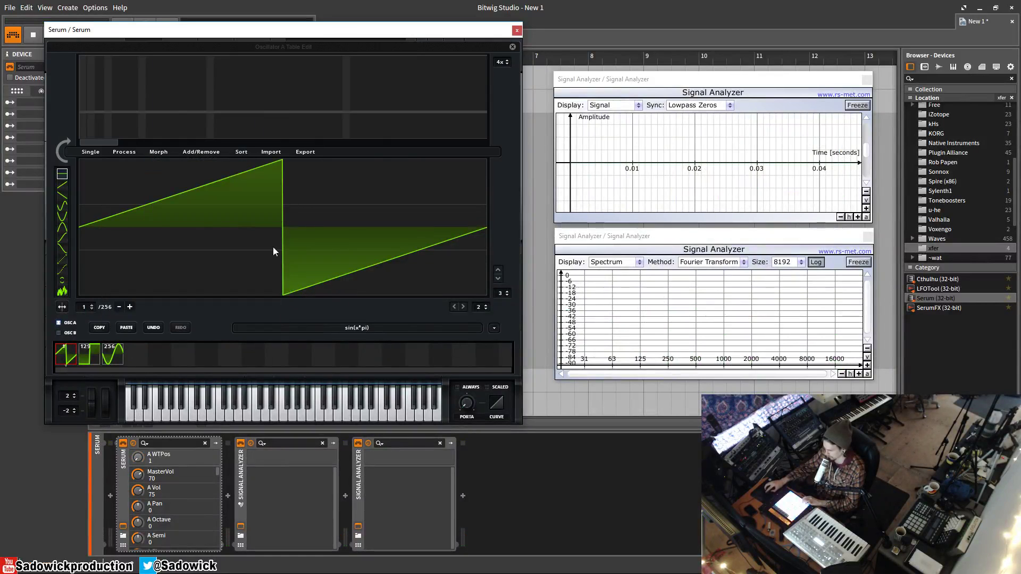
- Sweep oscillator A's wavetable position through the crossfaded frames in the main synth view and return to the editor
click(513, 46)
drag(148, 227, 85, 353)
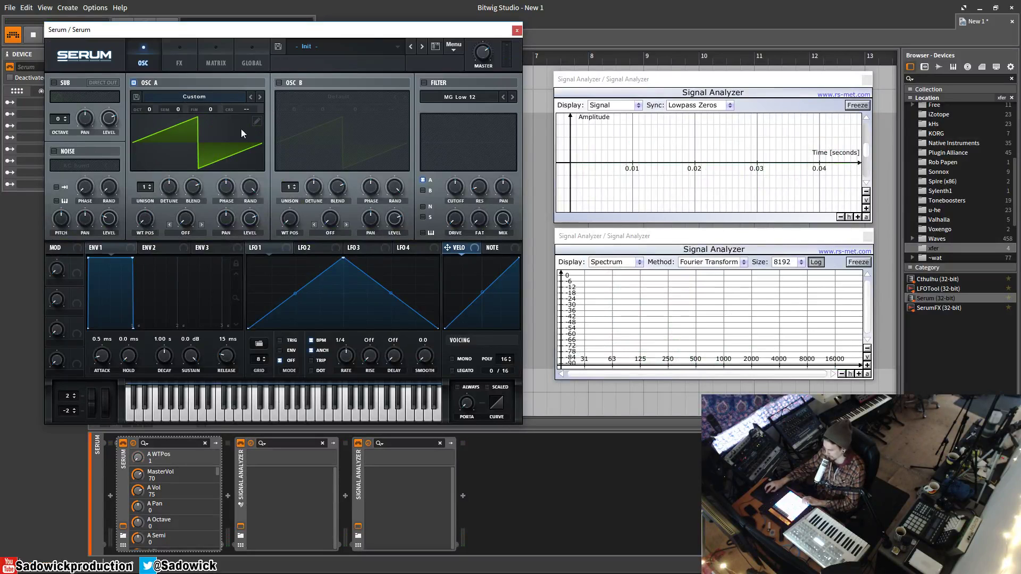
click(257, 121)
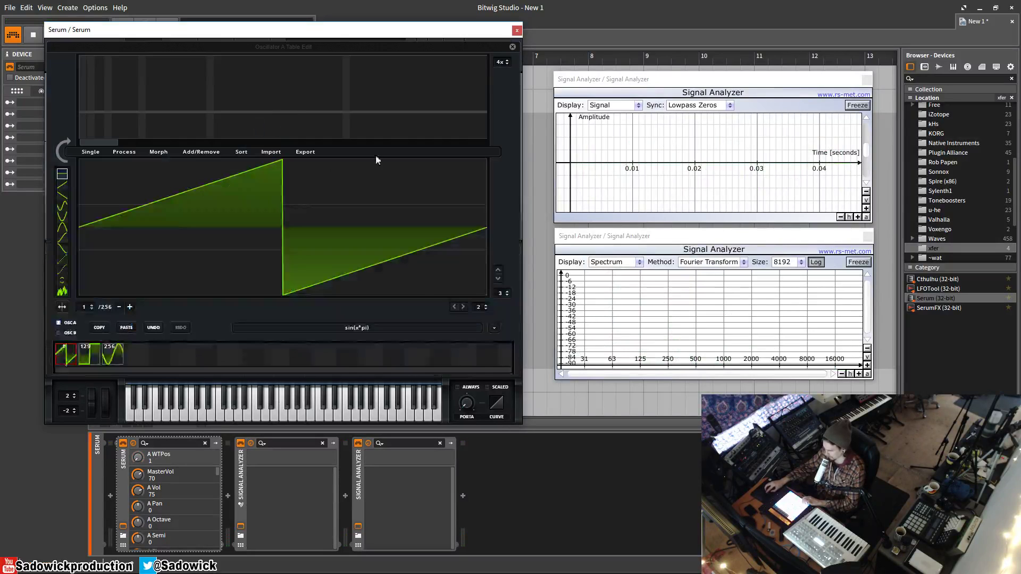
- Reset Serum to the init preset and open oscillator A's default wavetable for editing
click(510, 48)
click(453, 46)
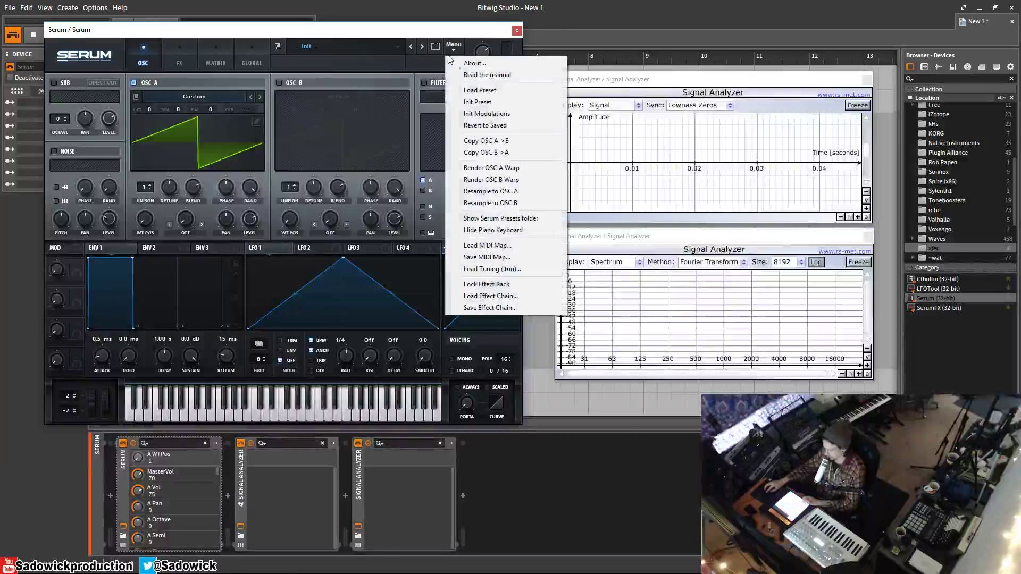
click(477, 102)
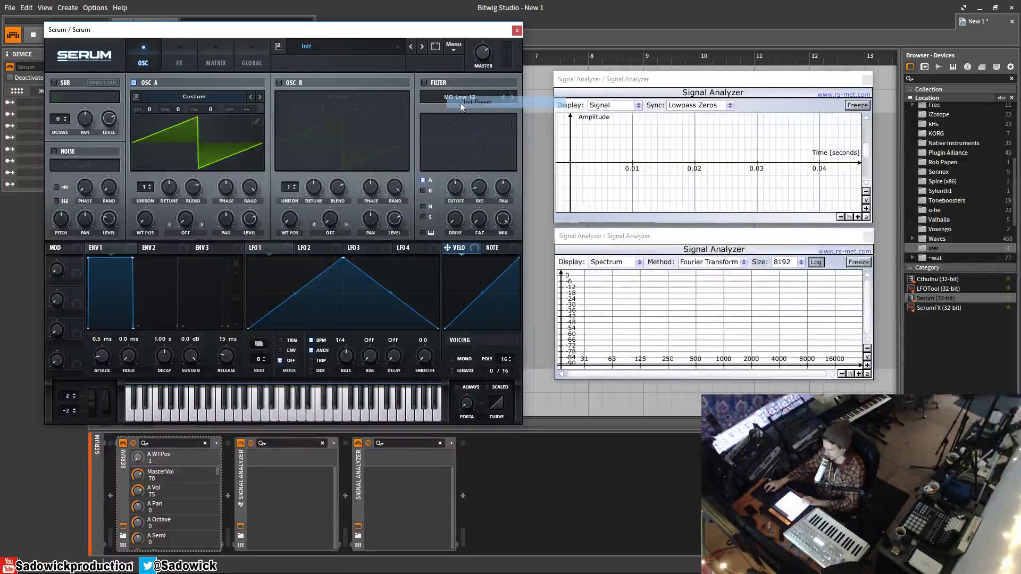
click(179, 95)
click(255, 120)
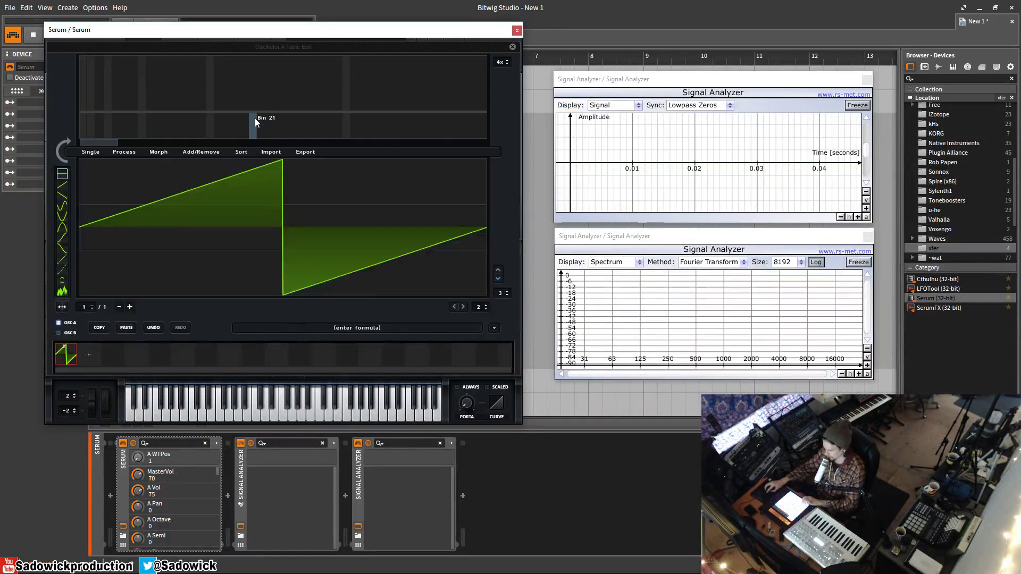
- Set both wavetable editor grid sizes to 0 and draw an irregular freehand waveform across the whole of frame 1
click(115, 165)
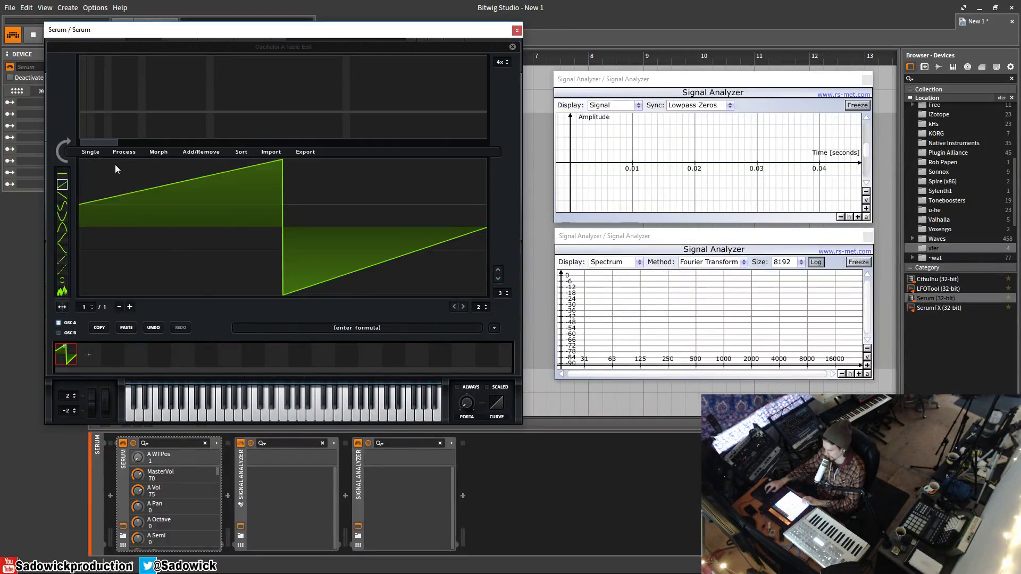
drag(478, 308, 481, 346)
drag(500, 293, 486, 371)
mouse_move(83, 184)
mouse_down()
mouse_move(84, 145)
mouse_move(219, 217)
mouse_move(154, 172)
mouse_move(238, 307)
mouse_move(190, 177)
mouse_move(66, 144)
mouse_up()
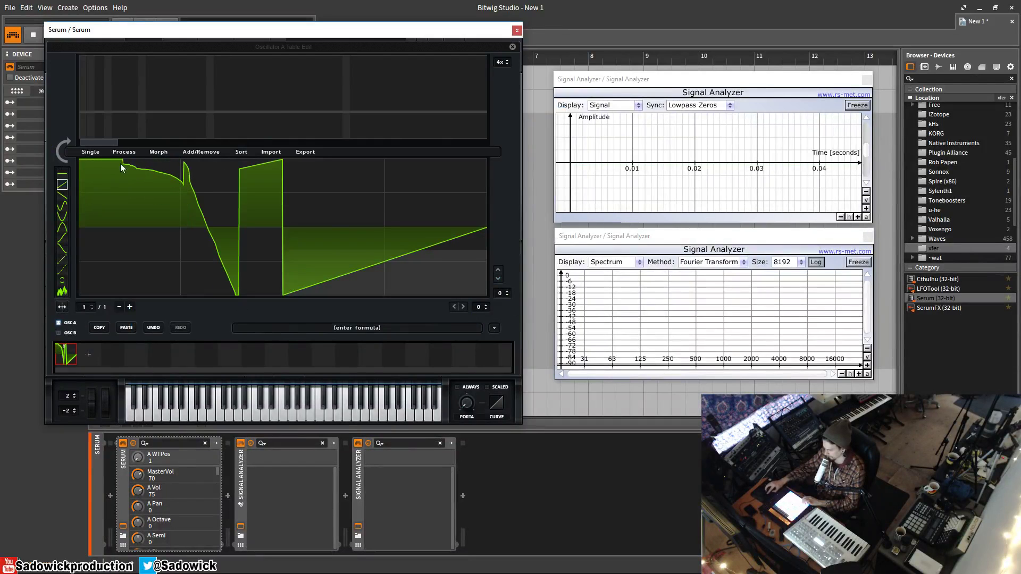
mouse_move(77, 180)
mouse_down()
mouse_move(129, 173)
mouse_move(194, 191)
mouse_move(286, 294)
mouse_move(308, 274)
mouse_move(304, 246)
mouse_move(327, 219)
mouse_move(347, 148)
mouse_move(384, 272)
mouse_move(434, 179)
mouse_move(458, 266)
mouse_move(487, 228)
mouse_up()
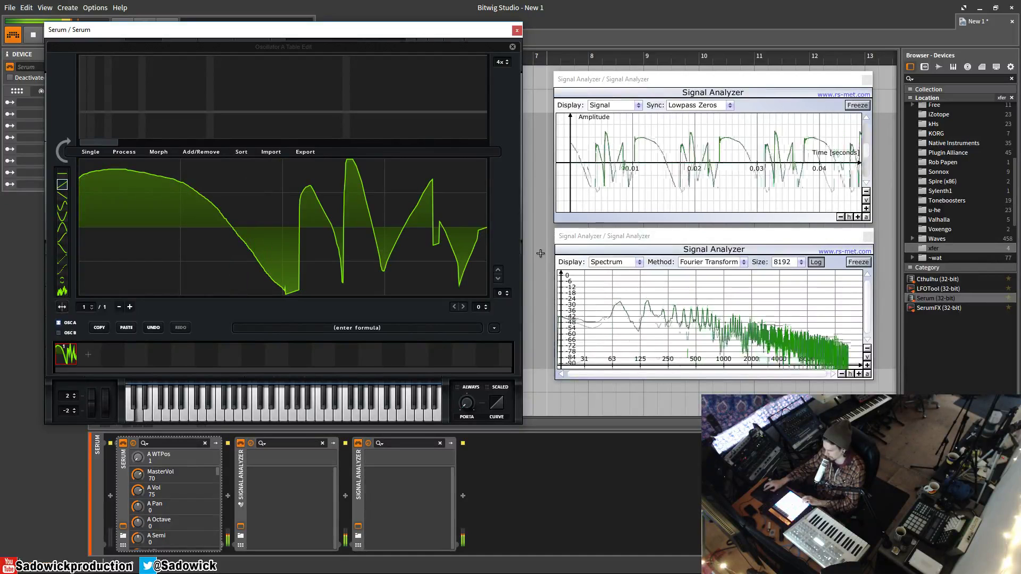
- Add a second frame using the "sin" single formula preset and apply a spectral morph between the two frames
click(89, 355)
click(494, 327)
mouse_move(533, 342)
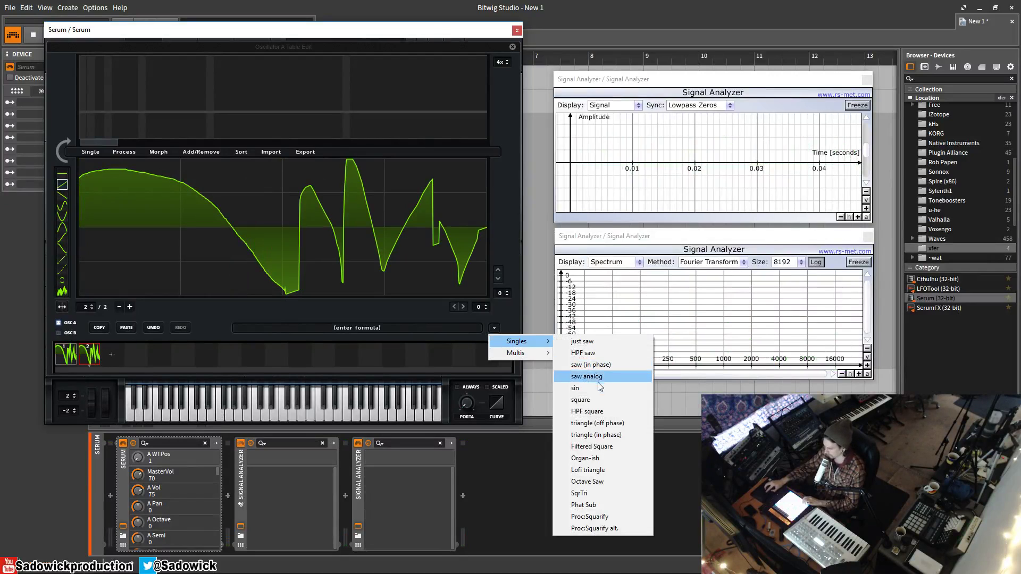
click(575, 389)
click(160, 152)
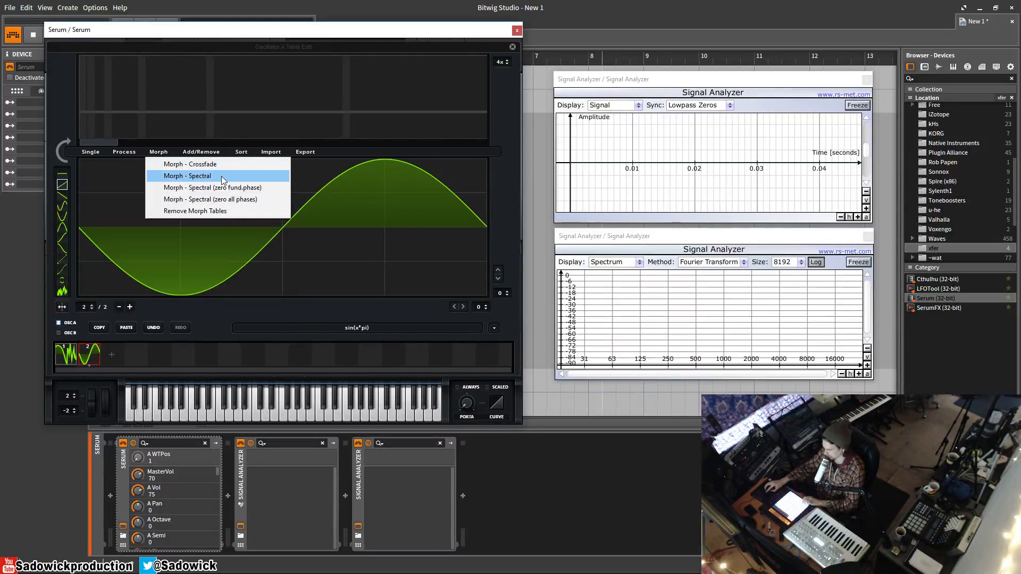
click(221, 176)
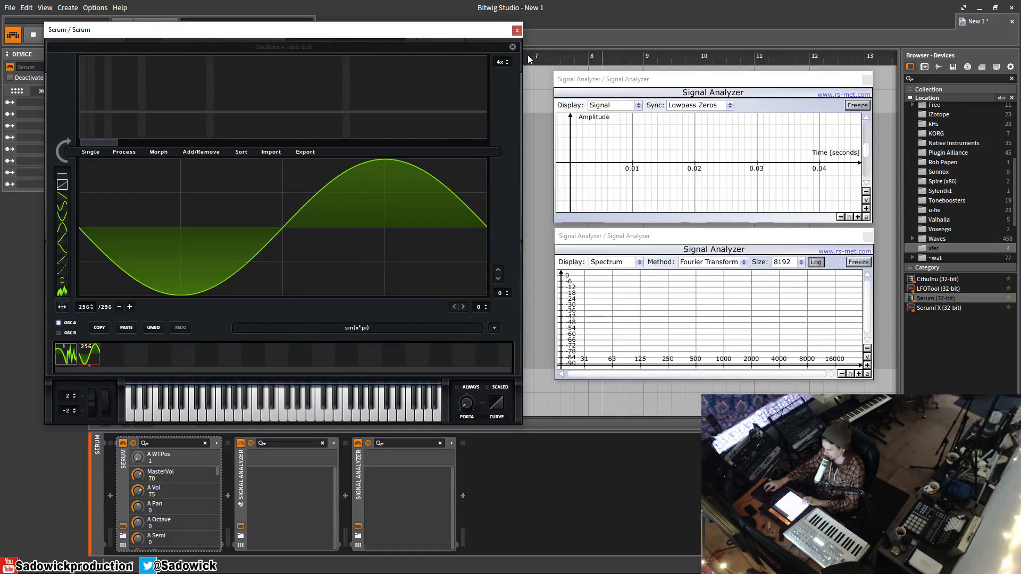
- Sweep oscillator A's wavetable position through the morphed frames in the main synth view and switch its waveform display to 3D
click(512, 46)
drag(147, 212, 139, 270)
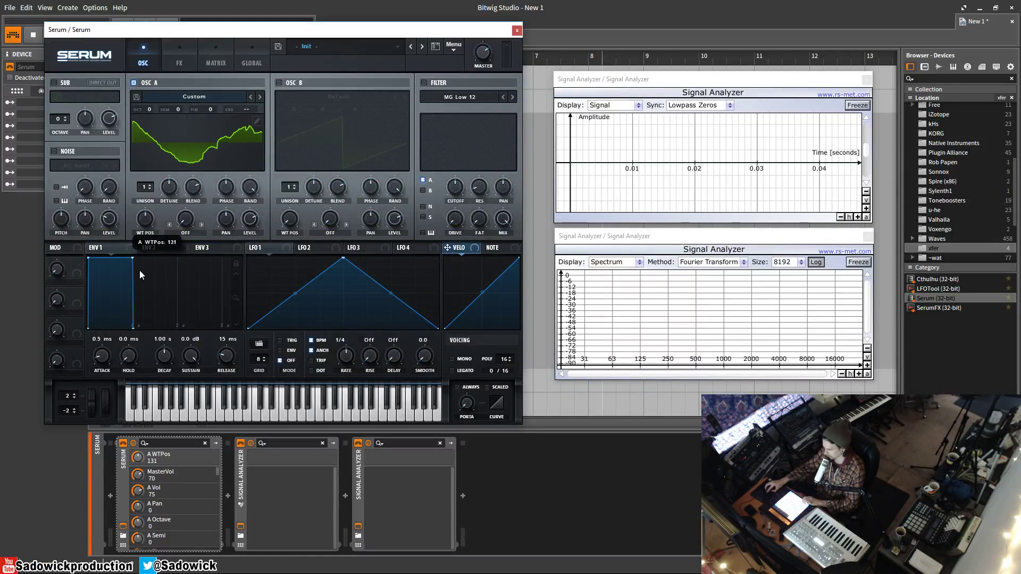
drag(147, 223, 110, 150)
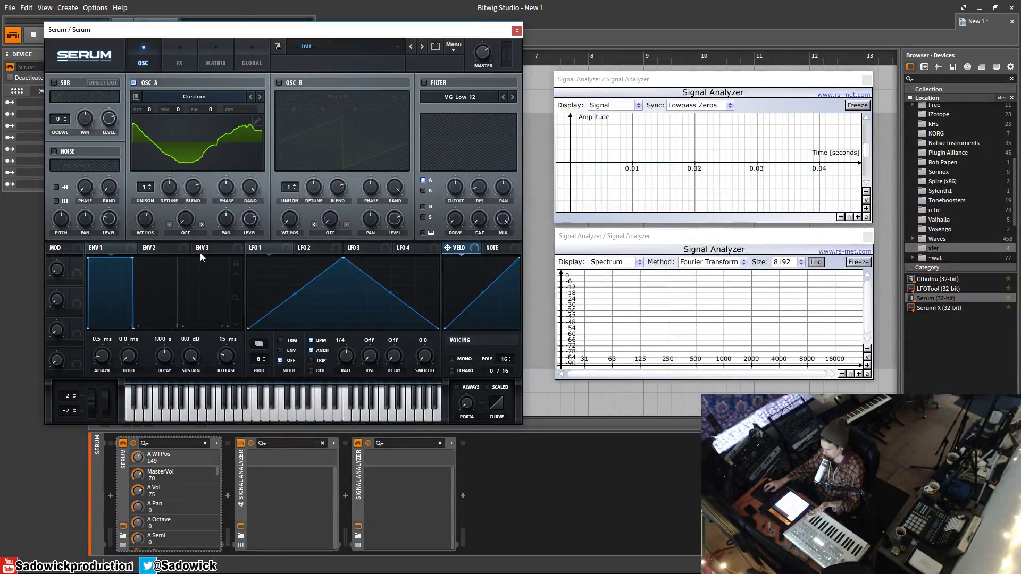
drag(145, 220, 157, 154)
click(192, 142)
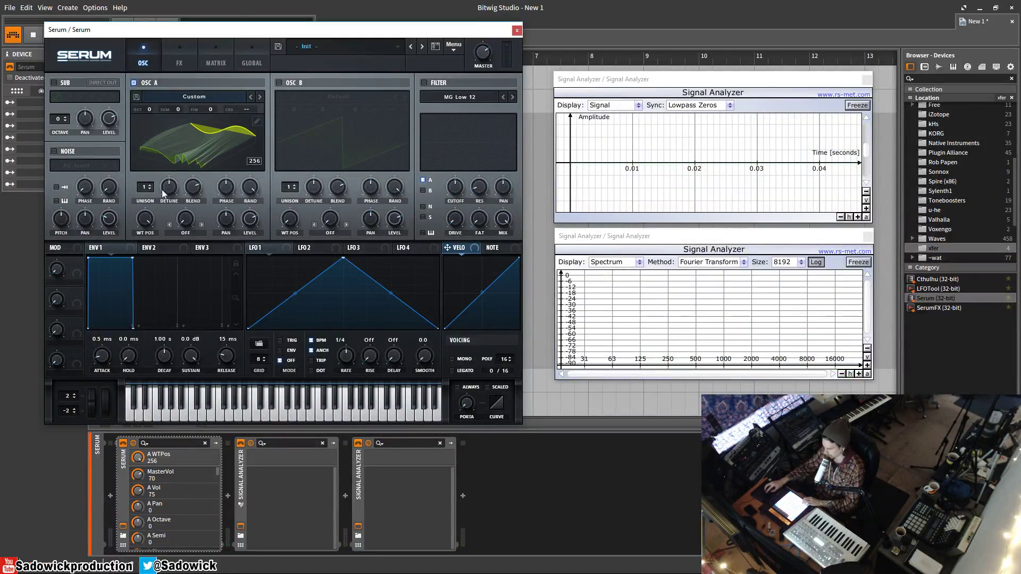
- Set oscillator A's wavetable position to 54 and modulate it with LFO 1 at an amount of about 81
drag(148, 140, 154, 226)
drag(273, 245, 142, 219)
drag(144, 218, 138, 184)
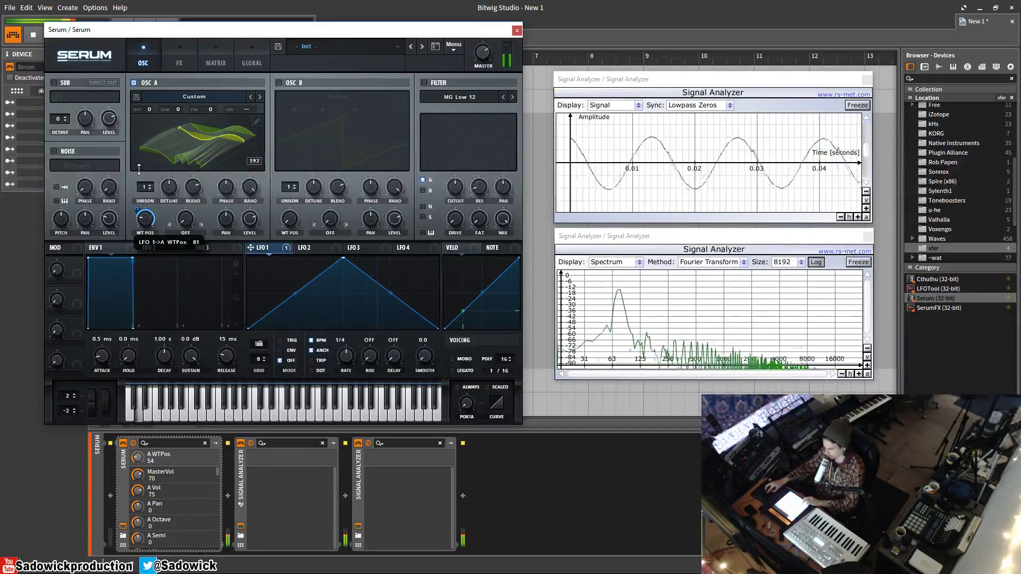
- Try an LFO 1 rate of 1/16 and settle on a rate of 1/8
click(349, 353)
mouse_move(350, 353)
mouse_down()
mouse_move(348, 331)
mouse_move(347, 346)
mouse_up()
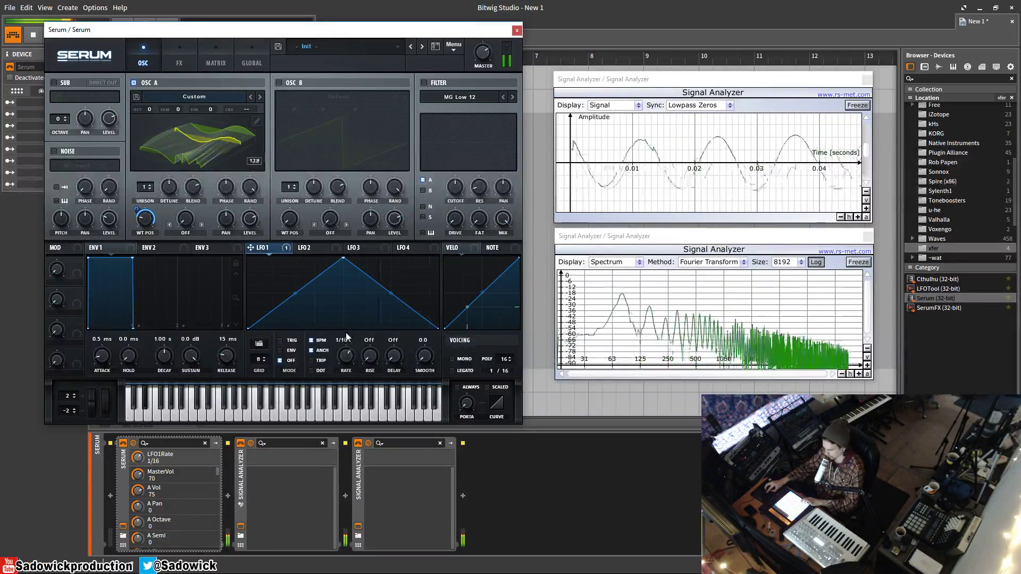
drag(347, 354, 339, 328)
- Discard the morphed wavetable by reloading the init preset and reopen oscillator A's wavetable editor
click(257, 122)
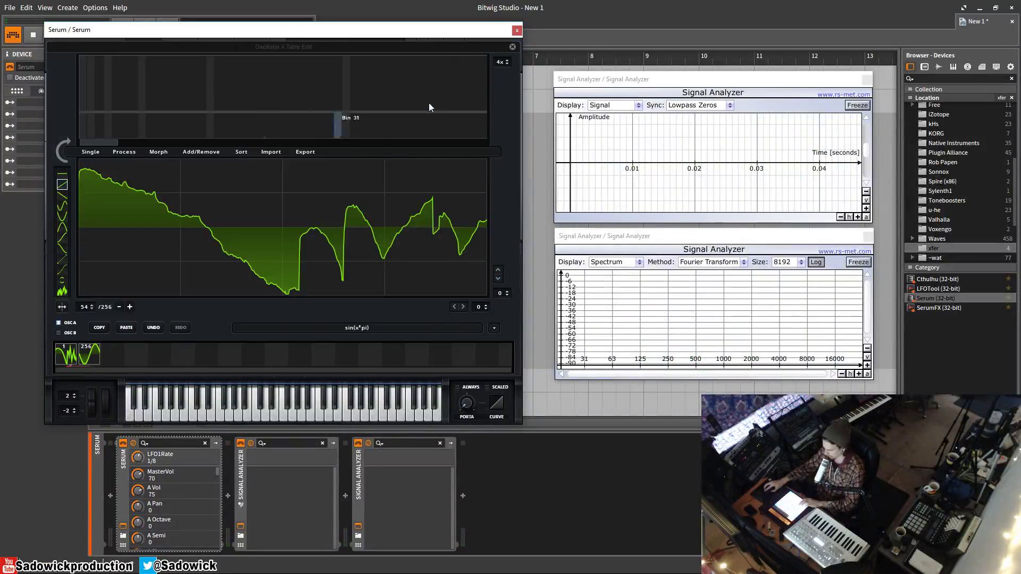
click(512, 47)
click(453, 47)
click(481, 103)
click(454, 47)
click(481, 101)
click(257, 121)
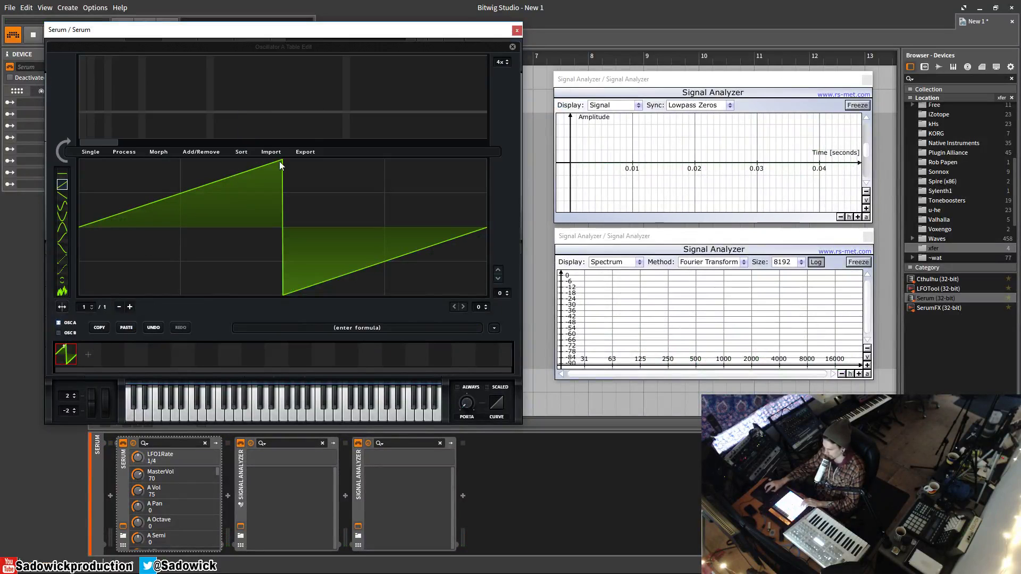
- Draw an irregular freehand waveform with abrupt steps across frame 1 and convert it into harmonic bins
mouse_move(87, 185)
mouse_down()
mouse_move(168, 173)
mouse_move(247, 213)
mouse_move(323, 139)
mouse_move(250, 242)
mouse_move(308, 162)
mouse_move(428, 228)
mouse_move(486, 242)
mouse_up()
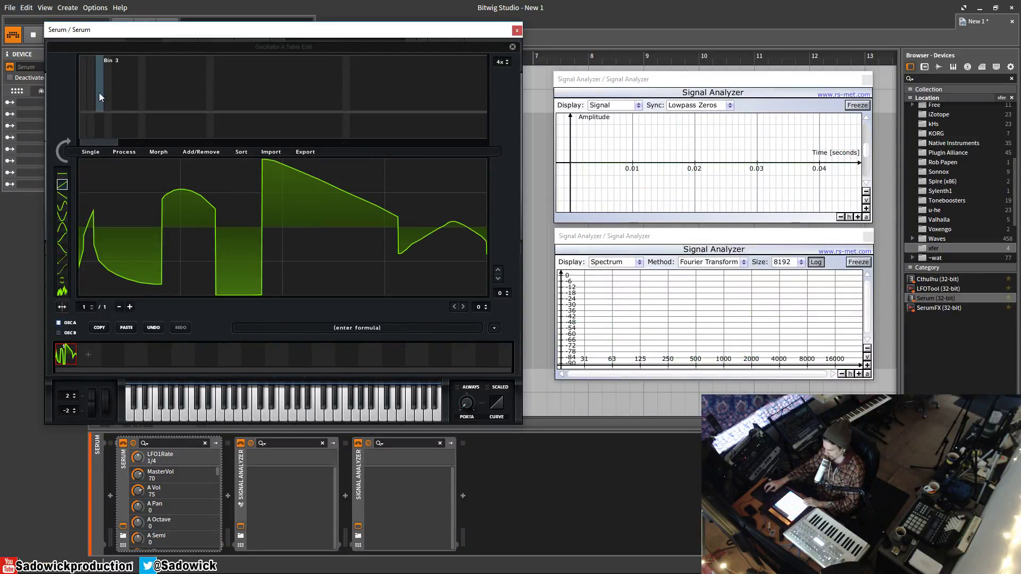
click(59, 153)
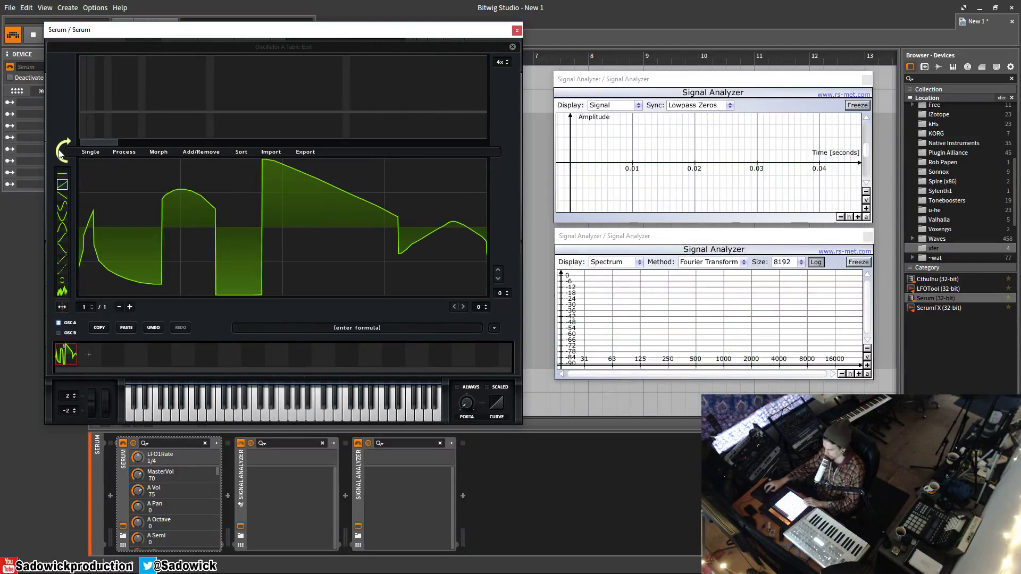
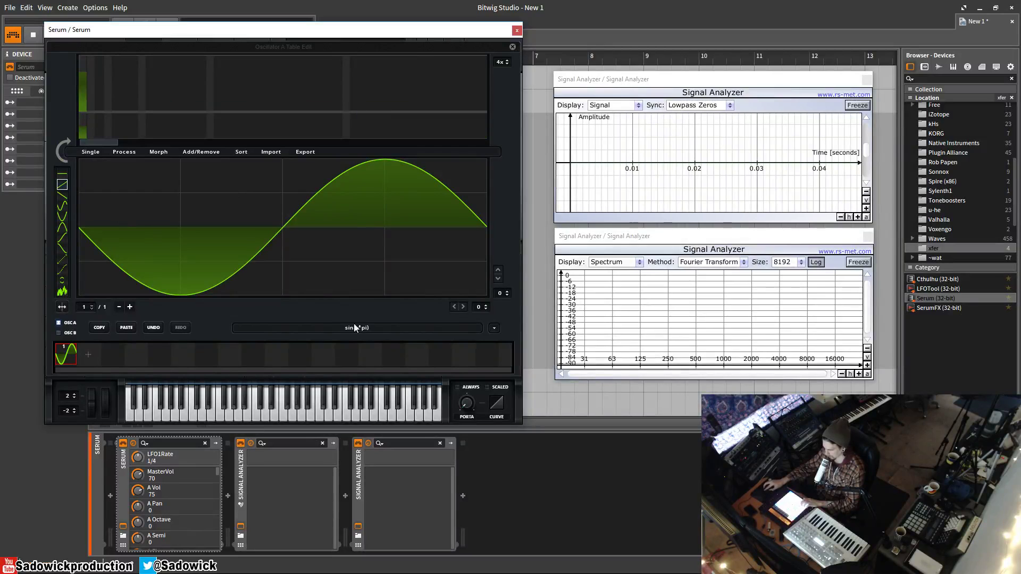
- Drop harmonic bin 1 to zero and raise it back to full level to restore the sine
mouse_move(625, 286)
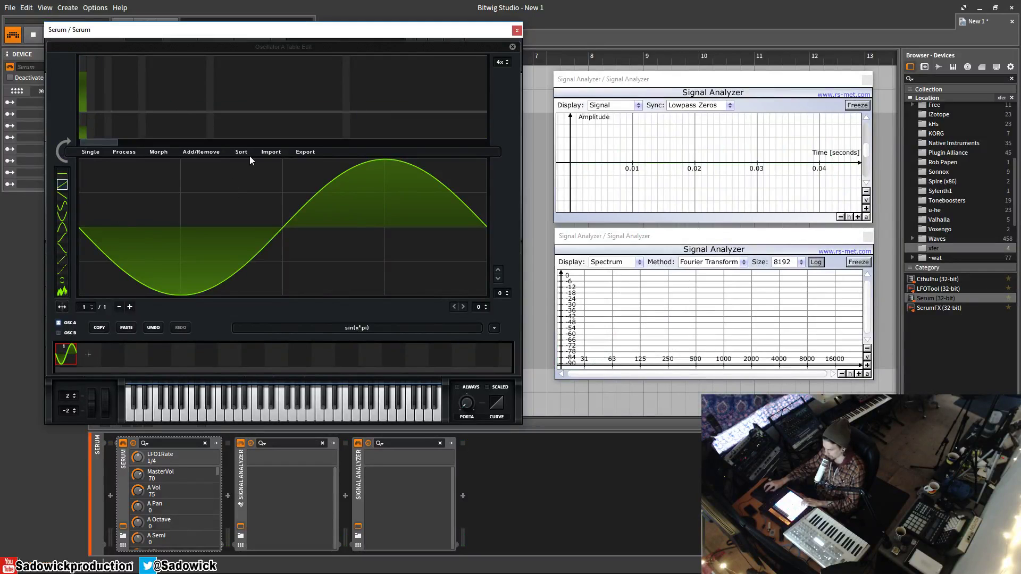
mouse_move(103, 142)
mouse_down()
mouse_move(439, 141)
mouse_move(99, 143)
mouse_up()
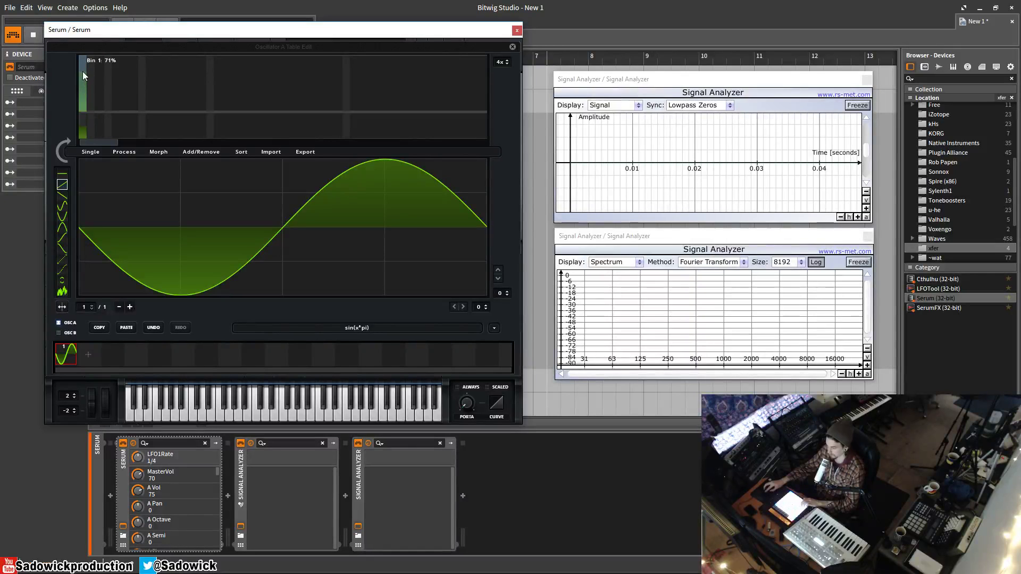
drag(82, 74, 83, 112)
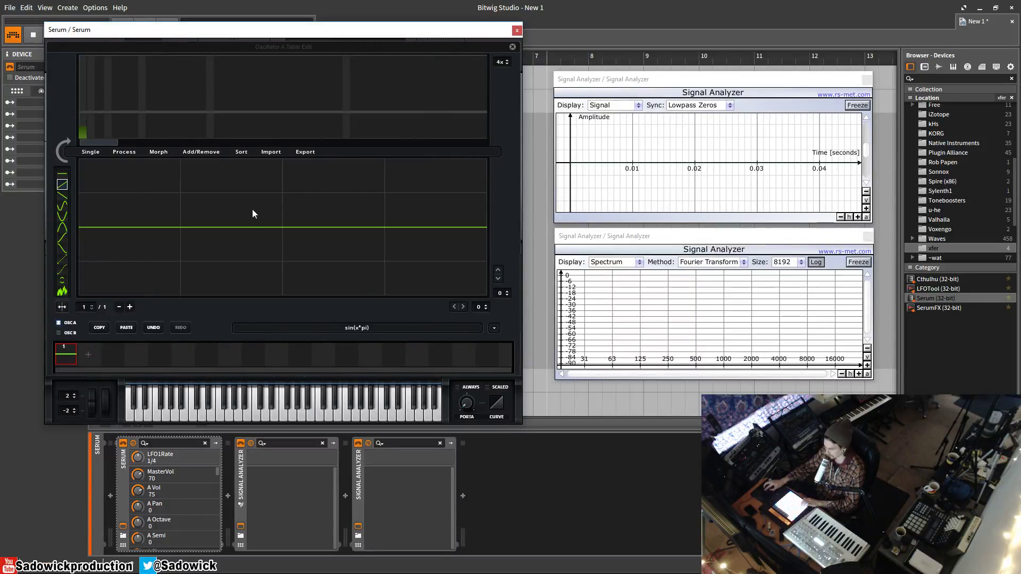
drag(83, 102, 83, 56)
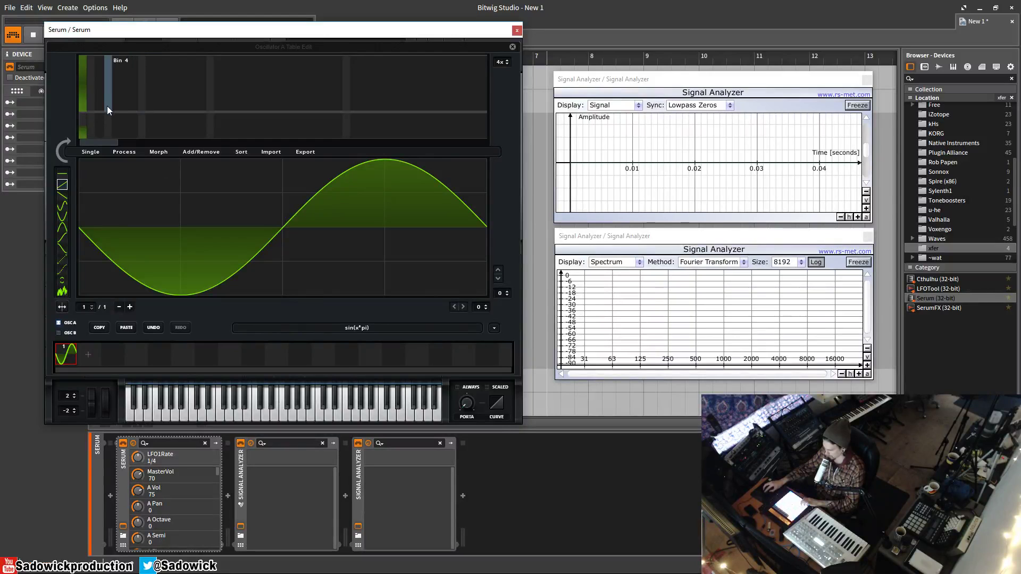
- Add harmonics at bins 4, 8, 16 and 32 above the fundamental, adjusting the levels of bins 4 and 32
click(107, 78)
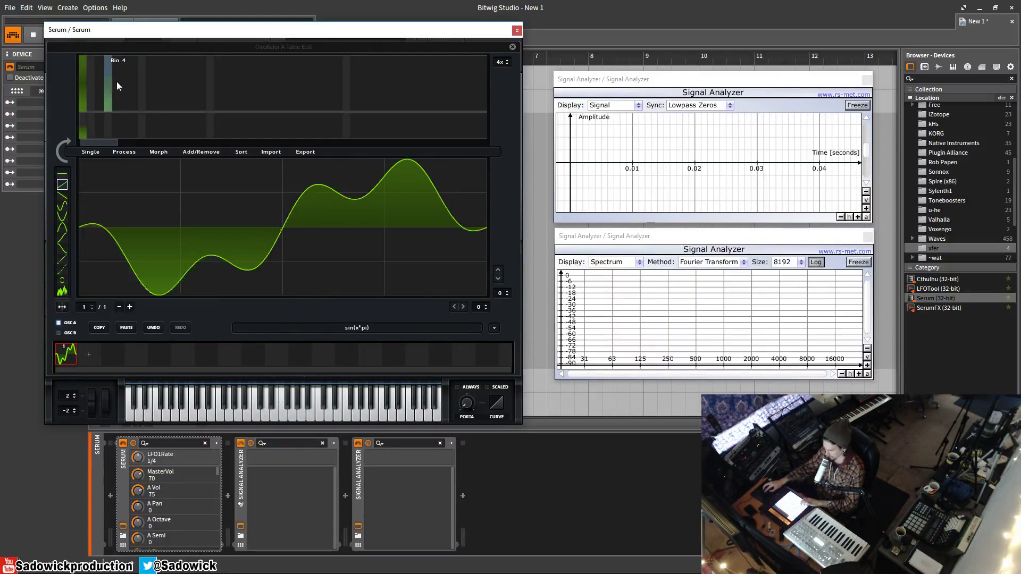
click(109, 89)
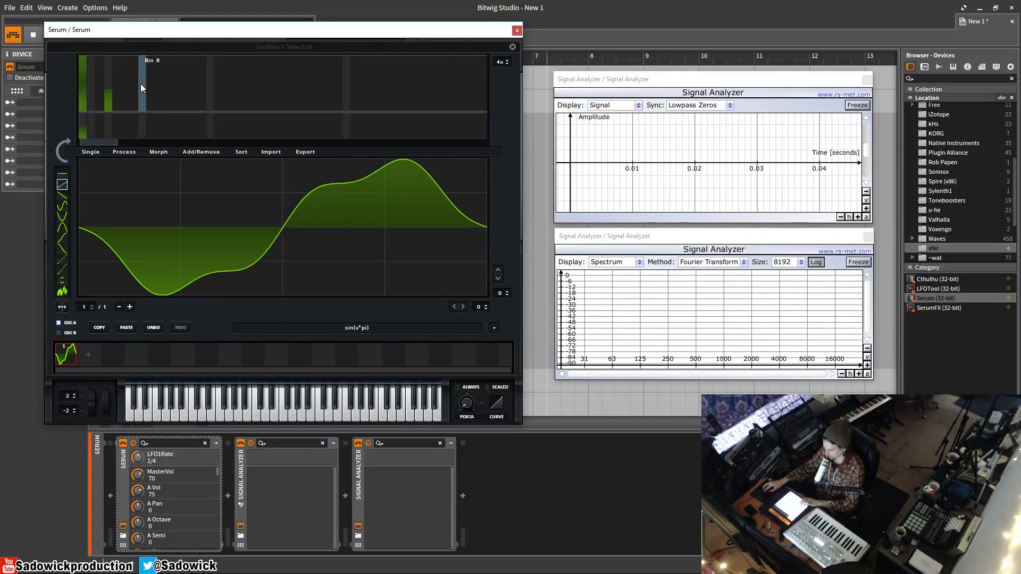
click(108, 80)
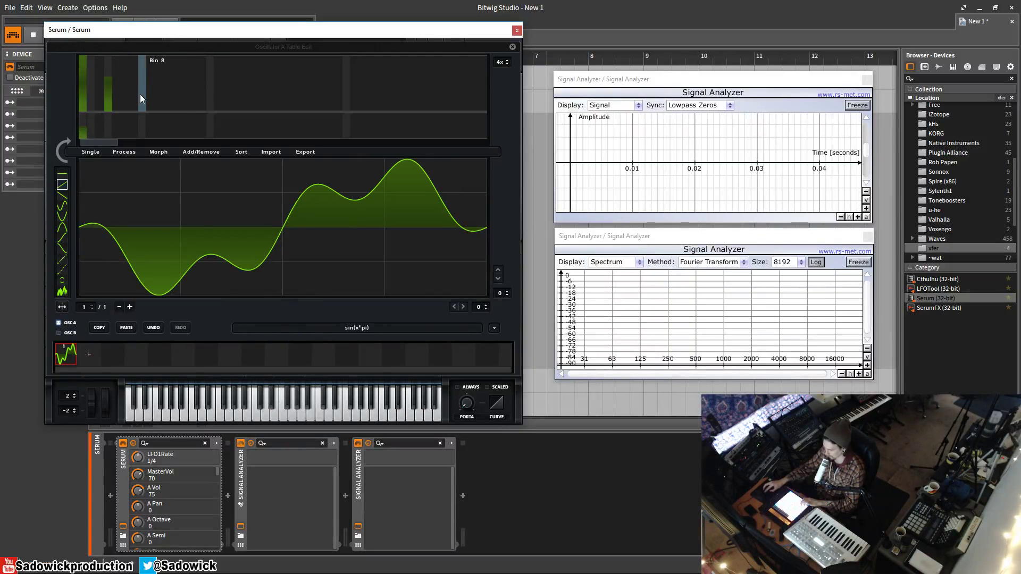
click(142, 97)
click(209, 105)
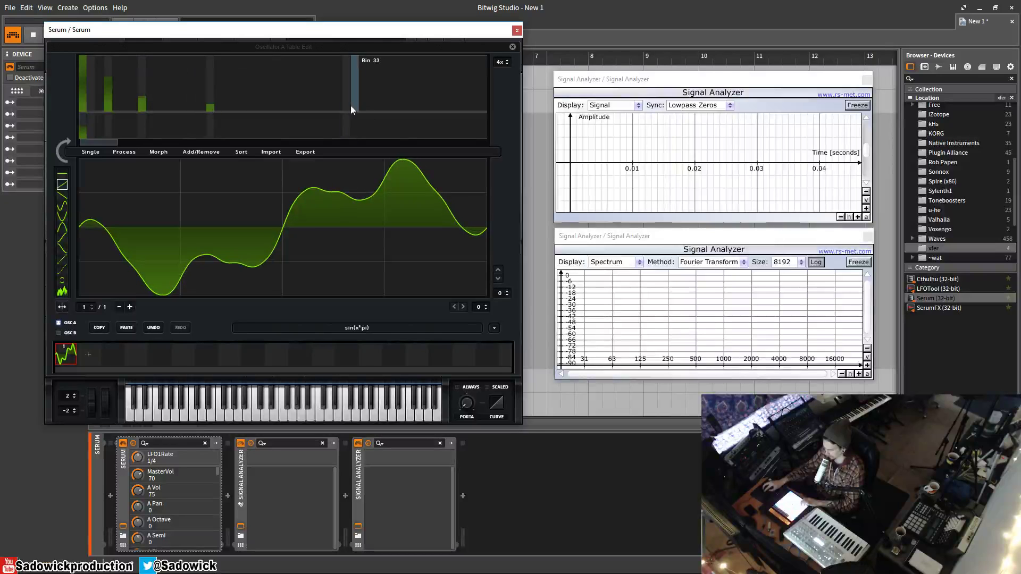
click(346, 78)
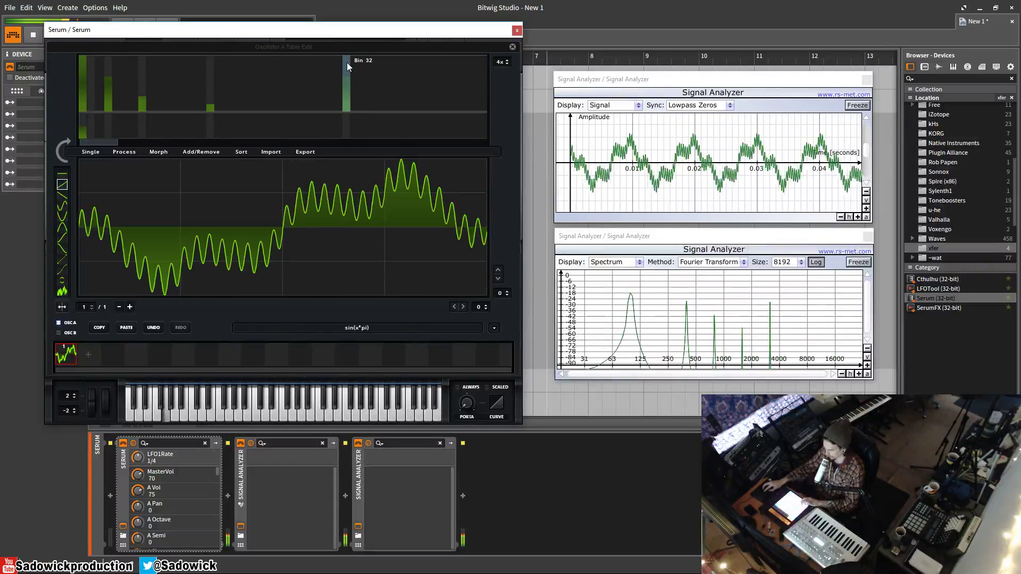
click(344, 90)
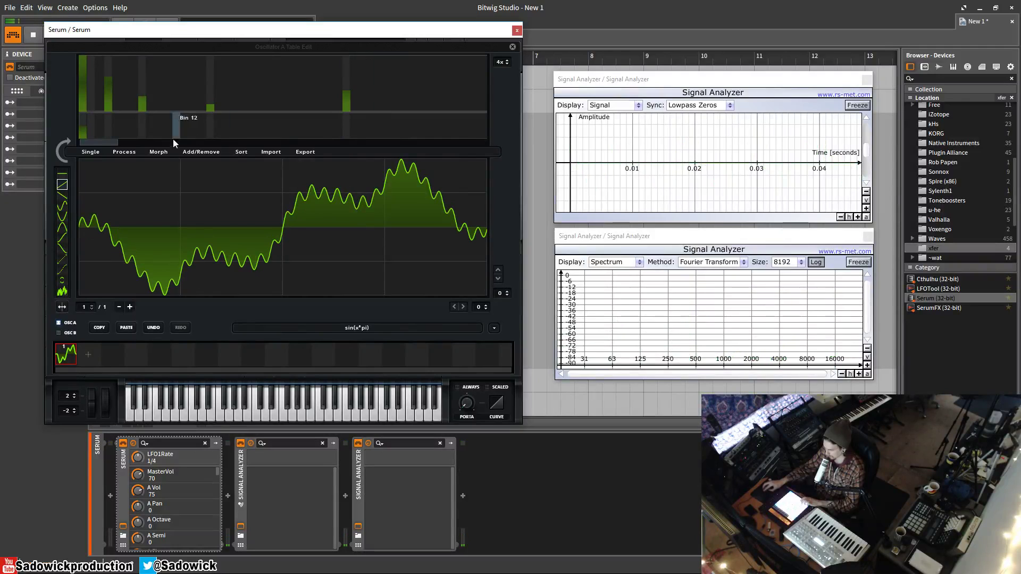
- Clear the harmonics above bin 1, try a phase change on bin 4, and lower bin 1's phase to zero
click(110, 123)
mouse_move(143, 104)
mouse_down()
mouse_move(146, 125)
mouse_move(443, 196)
mouse_move(446, 213)
mouse_up()
mouse_move(109, 132)
mouse_down()
mouse_move(108, 106)
mouse_move(110, 123)
mouse_up()
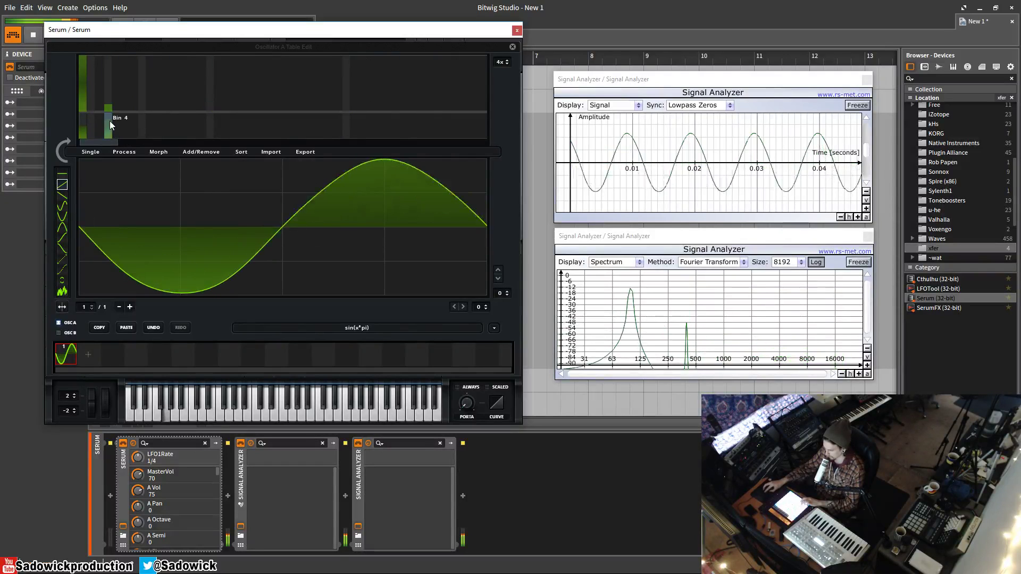
click(93, 71)
drag(93, 71, 111, 133)
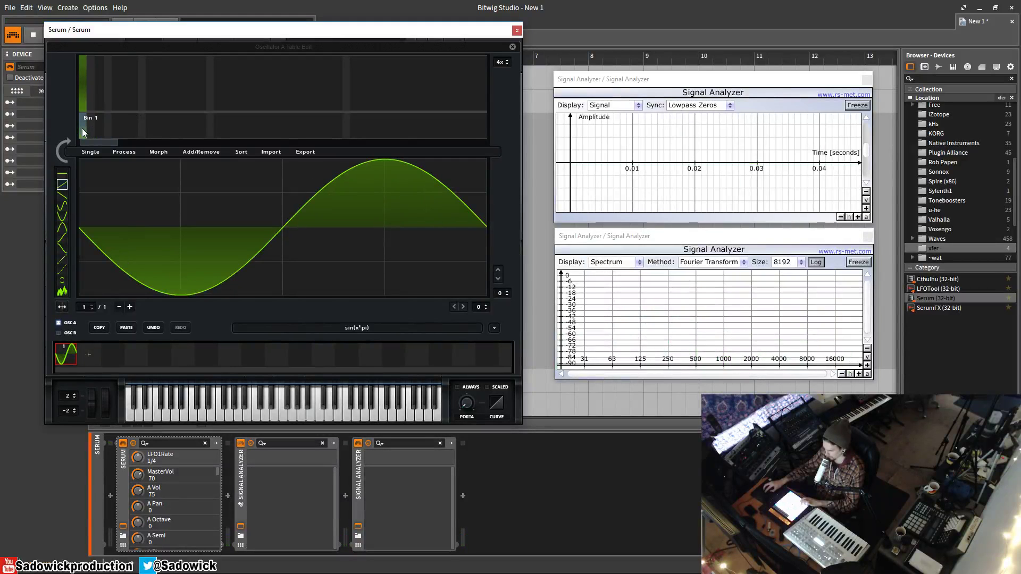
drag(83, 125, 83, 148)
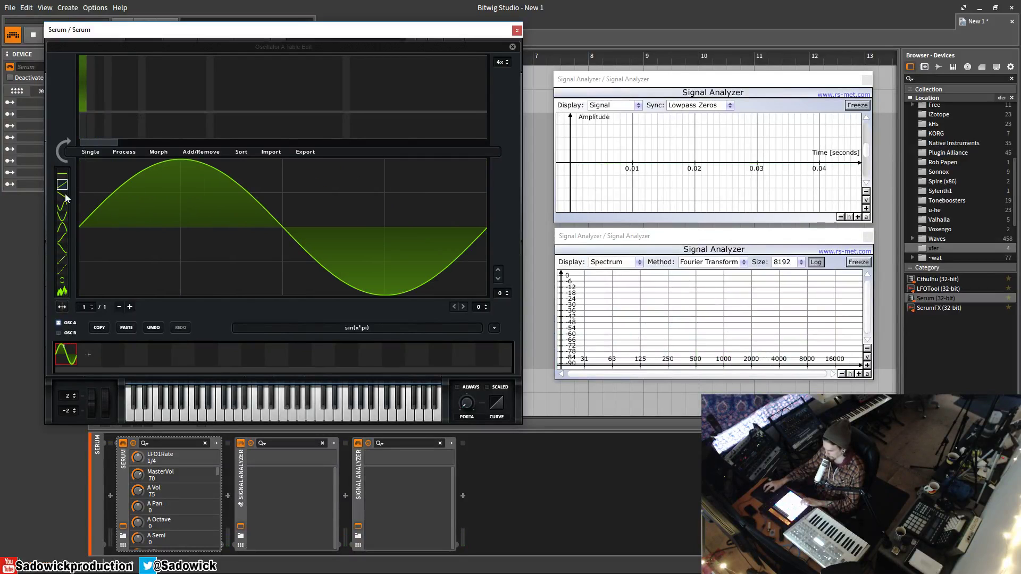
- Draw a jagged waveform of curves, ramps and sharp jumps over the sine and transfer it to the harmonic bins
click(62, 174)
mouse_move(88, 223)
mouse_down()
mouse_move(138, 191)
mouse_move(177, 361)
mouse_move(106, 201)
mouse_move(252, 235)
mouse_move(204, 282)
mouse_move(241, 203)
mouse_move(333, 134)
mouse_move(356, 222)
mouse_move(421, 280)
mouse_move(430, 194)
mouse_move(466, 219)
mouse_move(390, 251)
mouse_move(328, 173)
mouse_move(379, 268)
mouse_move(348, 242)
mouse_move(318, 272)
mouse_move(272, 239)
mouse_up()
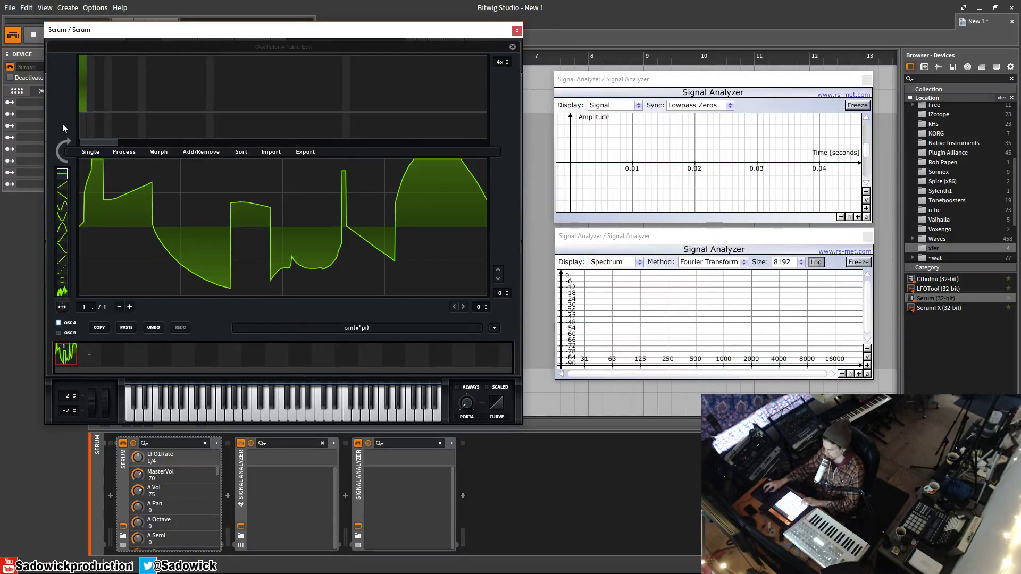
click(58, 154)
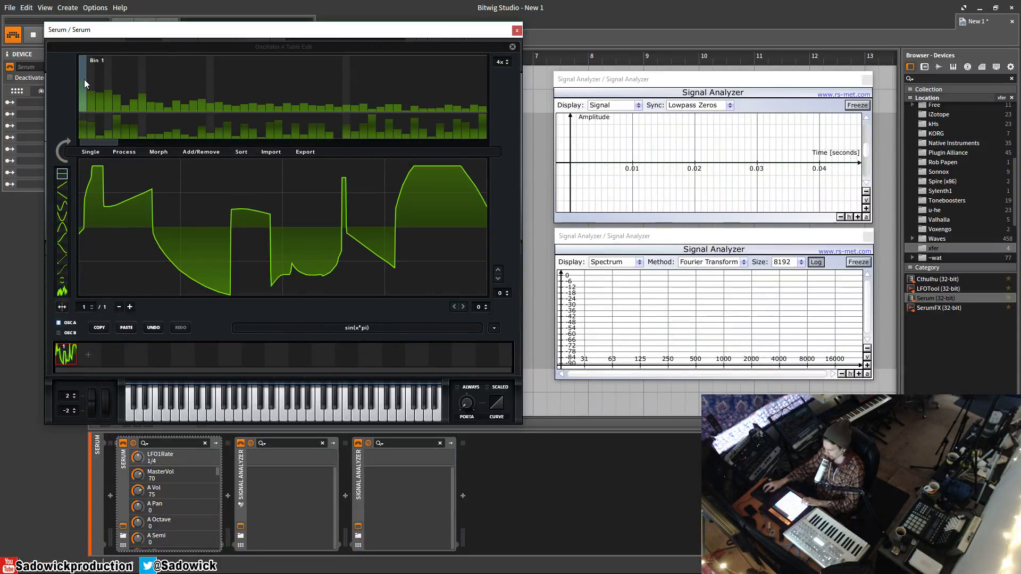
- Cut harmonic bin 1 to zero, raise it to about 81%, and close the wavetable editor
drag(84, 85, 82, 115)
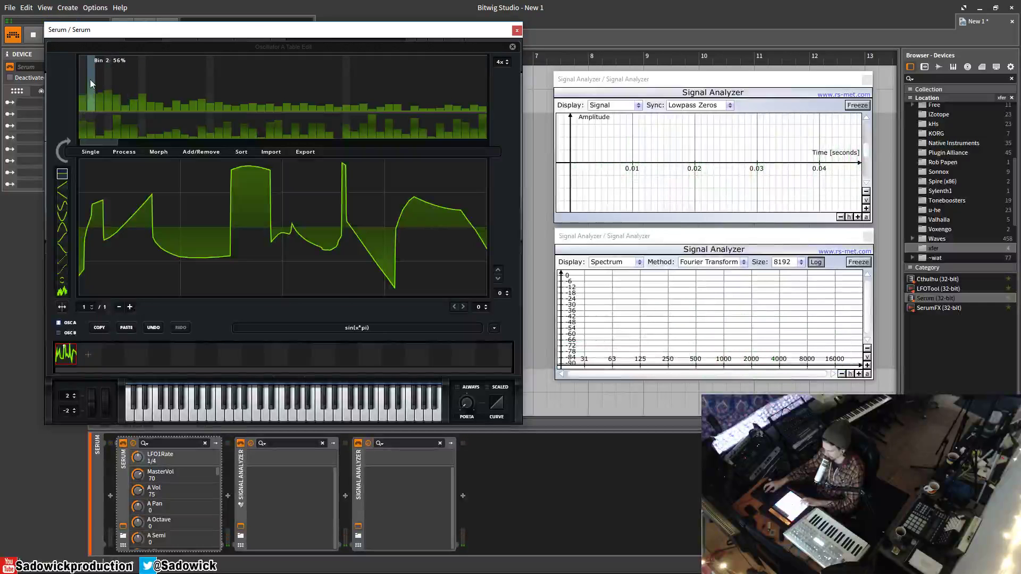
mouse_move(84, 73)
mouse_down()
mouse_move(84, 55)
mouse_move(89, 92)
mouse_up()
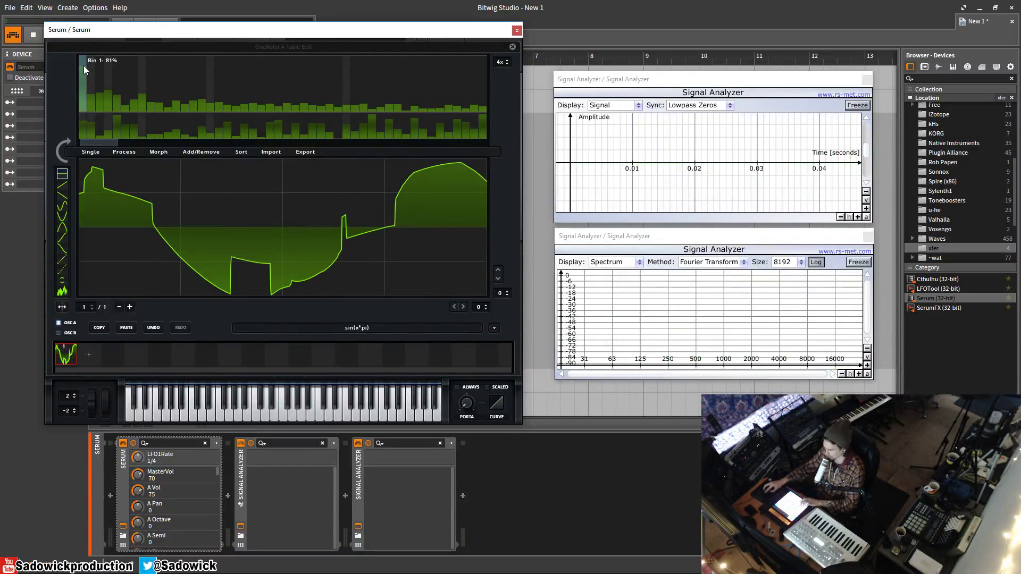
click(83, 65)
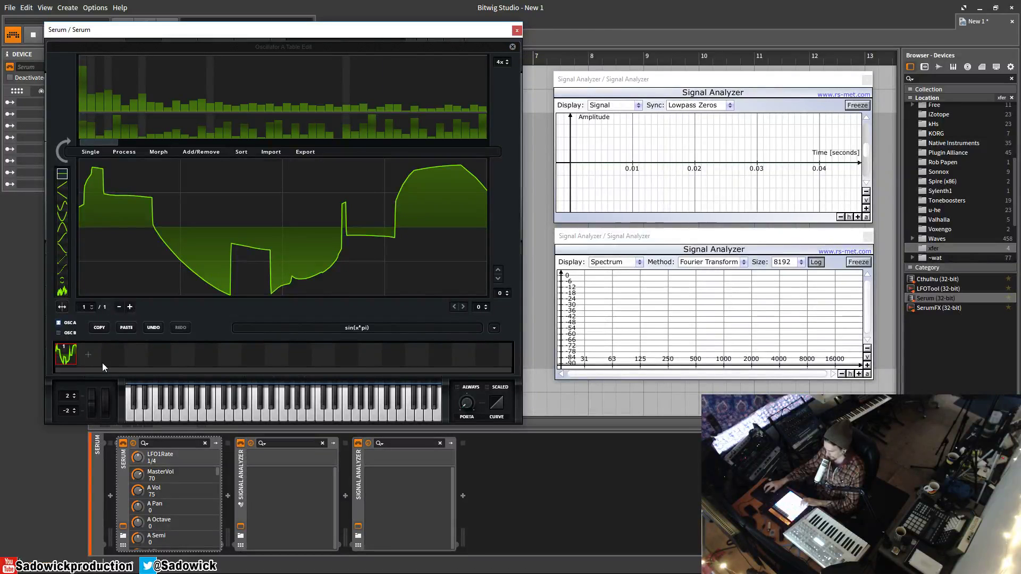
click(512, 47)
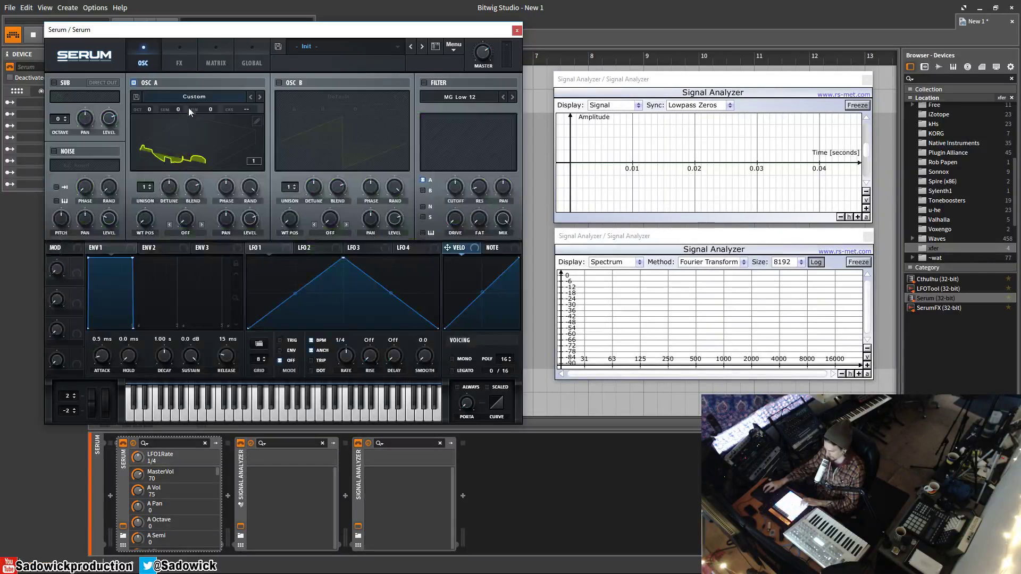
- Load the spectral wavetable Monster 1 [SL] into oscillator A
click(202, 98)
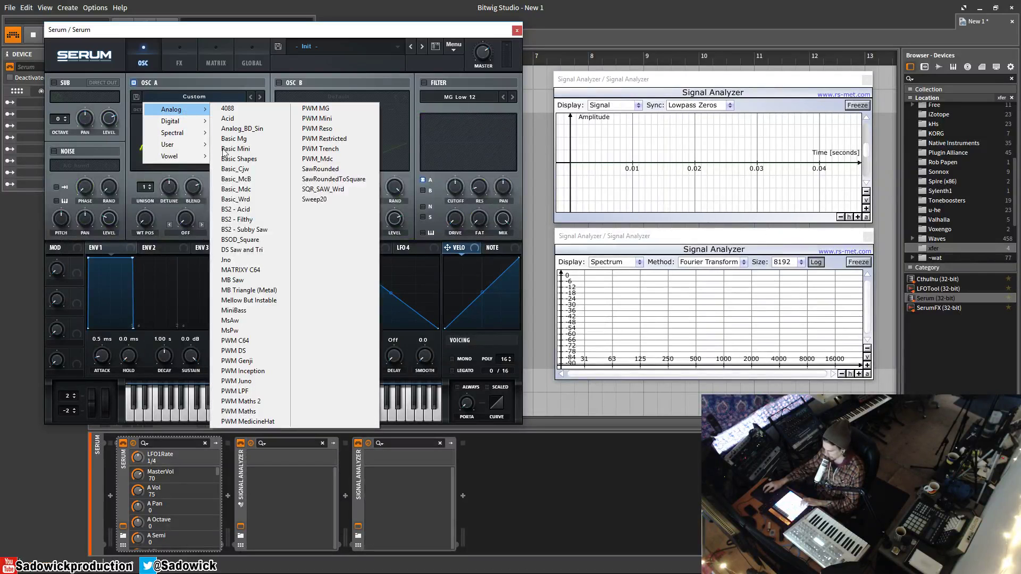
mouse_move(184, 136)
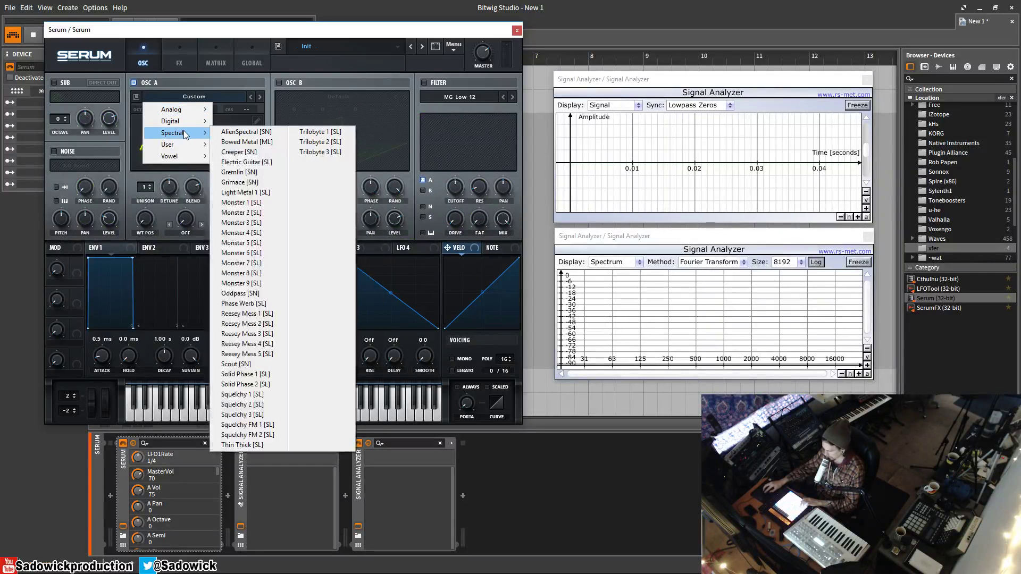
click(261, 203)
drag(148, 222, 148, 216)
double_click(147, 216)
- Examine the Monster 1 [SL] frames one after another up to frame 256 in oscillator A's wavetable editor
click(256, 120)
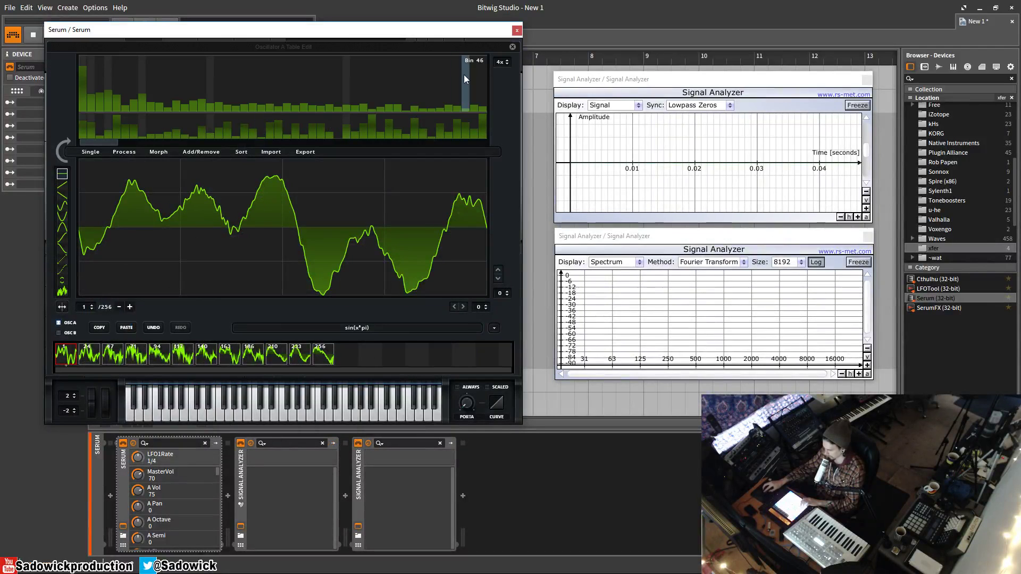
click(89, 355)
click(112, 355)
click(136, 355)
click(159, 356)
click(182, 355)
click(206, 355)
click(229, 355)
click(252, 355)
click(276, 355)
click(299, 356)
click(323, 355)
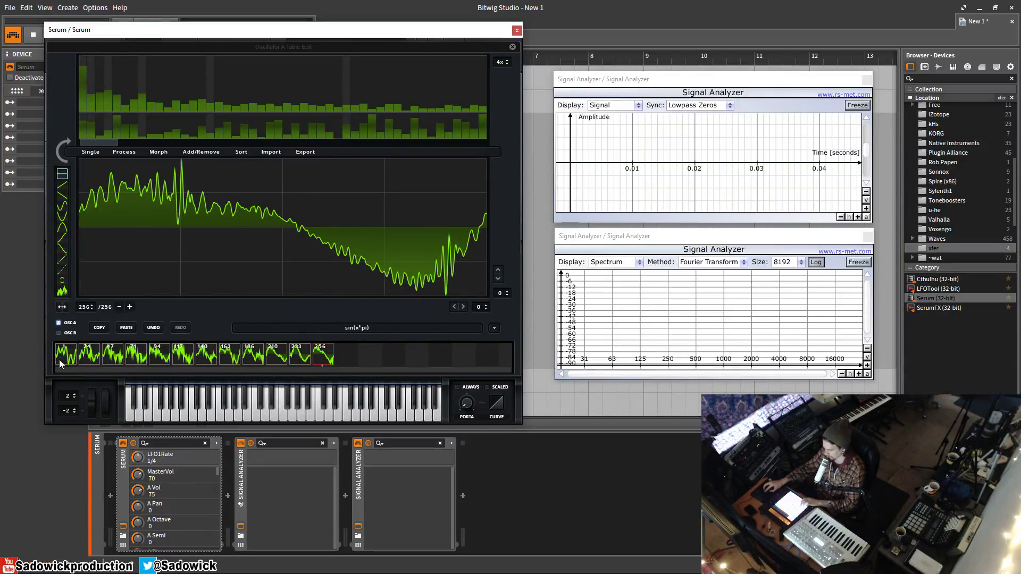
click(513, 47)
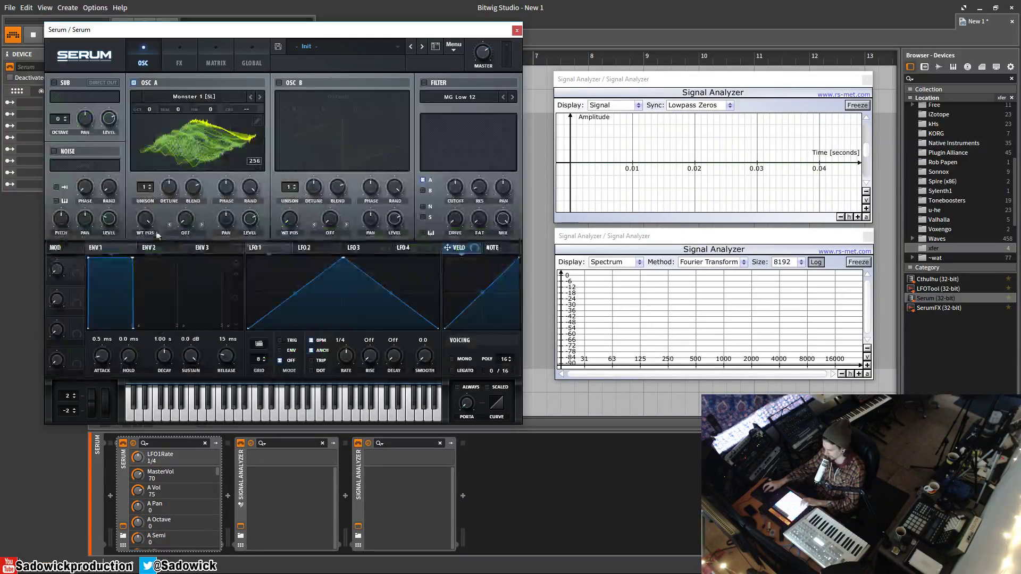
- Sweep oscillator A's wavetable position to 49 in the 2D waveform view and check that frame in the wavetable editor
click(189, 160)
drag(148, 224, 139, 366)
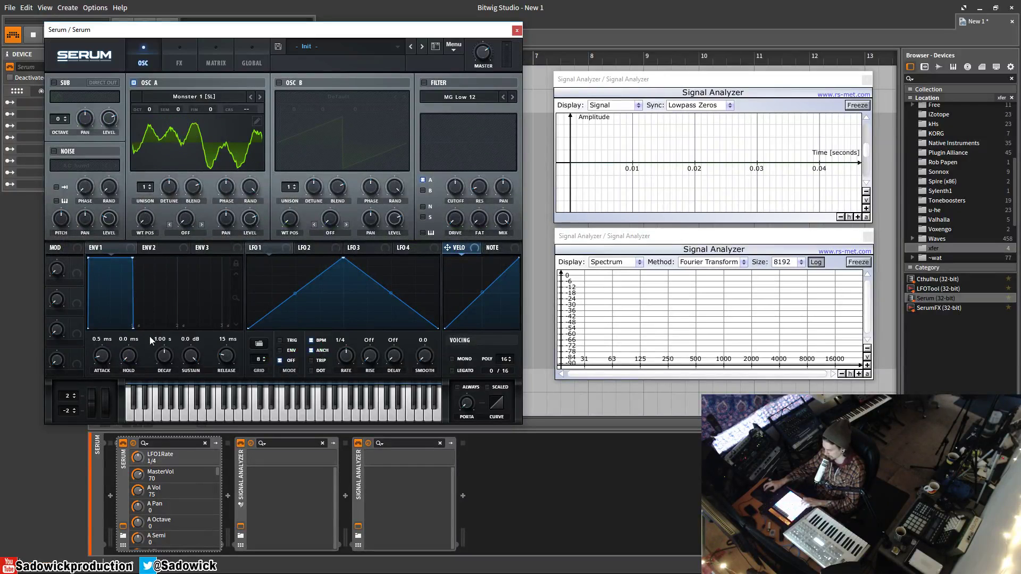
drag(144, 223, 165, 232)
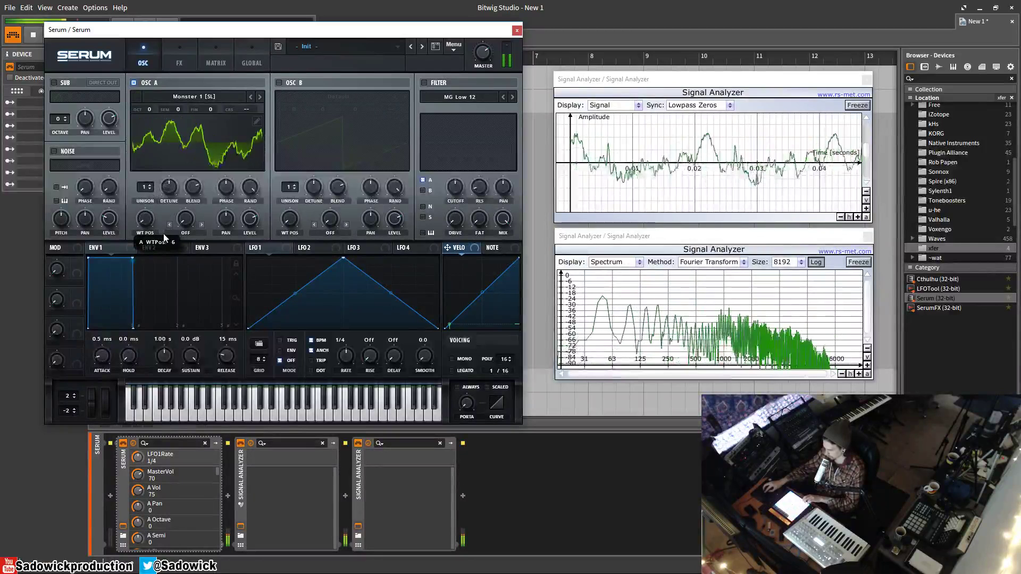
click(233, 135)
click(257, 122)
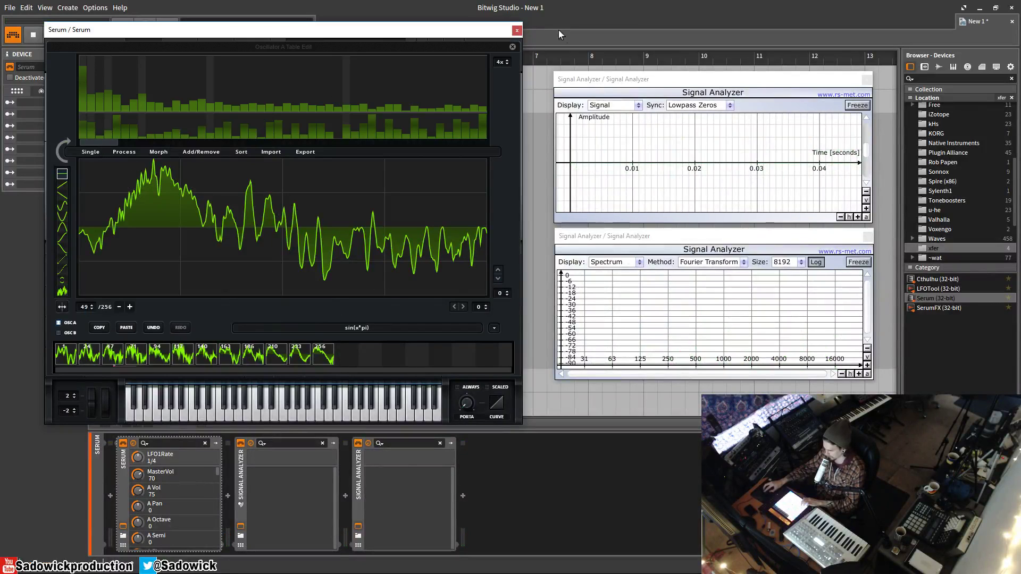
click(512, 48)
- Reload the init preset to clear the Monster 1 [SL] wavetable and reopen oscillator A's wavetable editor
click(458, 49)
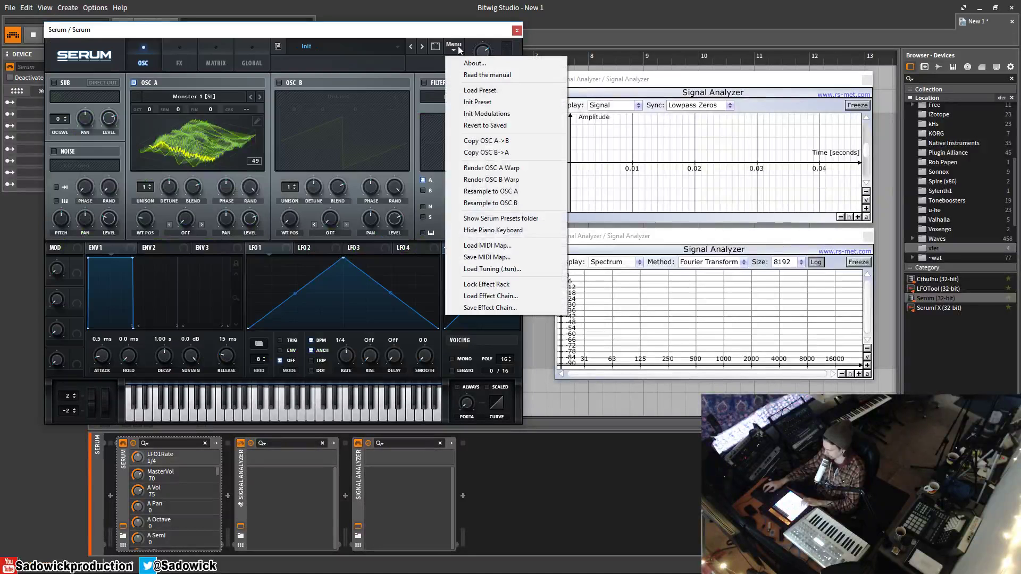
click(477, 101)
click(255, 121)
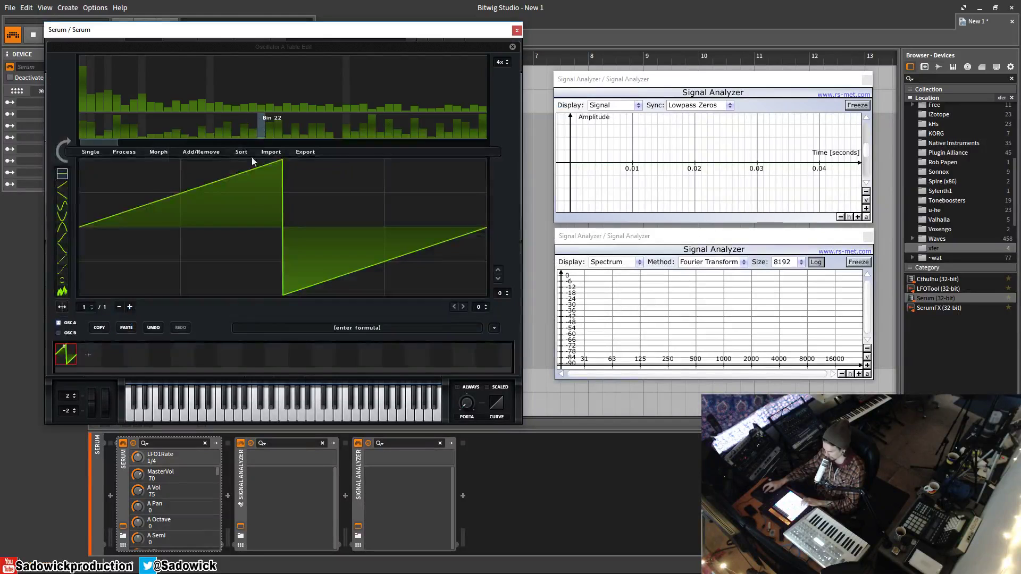
- Set the drawing grid to 2 horizontal and 11 vertical divisions and draw a square wave snapped to it
mouse_move(106, 173)
mouse_down()
mouse_move(235, 266)
mouse_move(592, 309)
mouse_move(283, 161)
mouse_move(461, 296)
mouse_move(396, 290)
mouse_move(452, 283)
mouse_move(498, 295)
mouse_move(503, 277)
mouse_move(482, 300)
mouse_move(487, 308)
mouse_up()
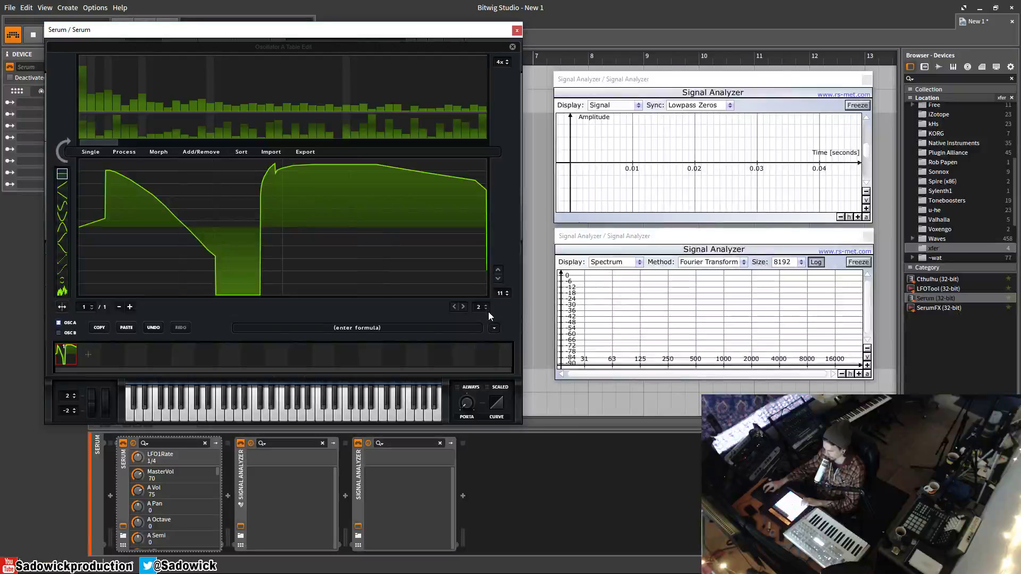
drag(279, 213, 176, 123)
drag(320, 252, 556, 379)
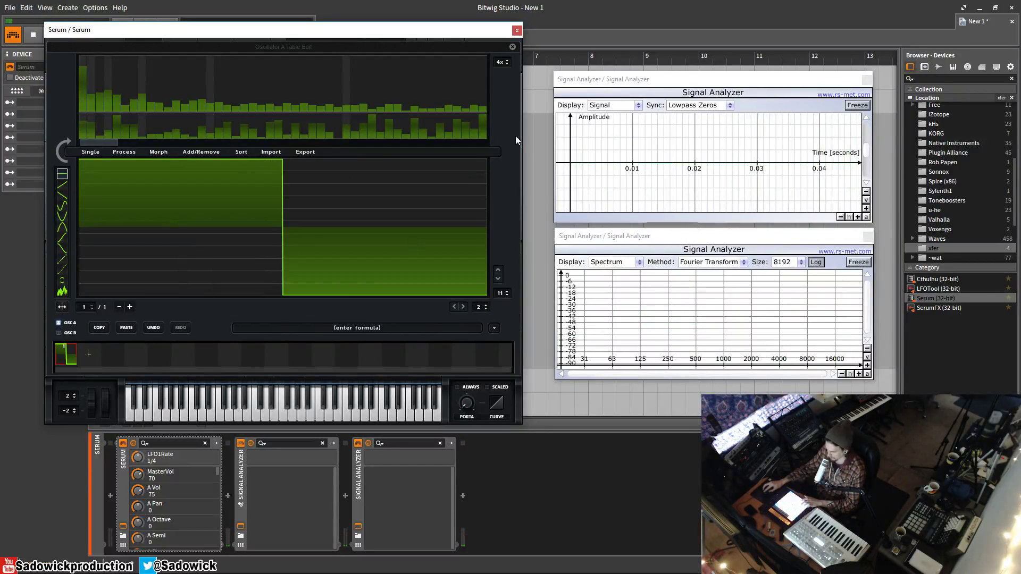
click(513, 48)
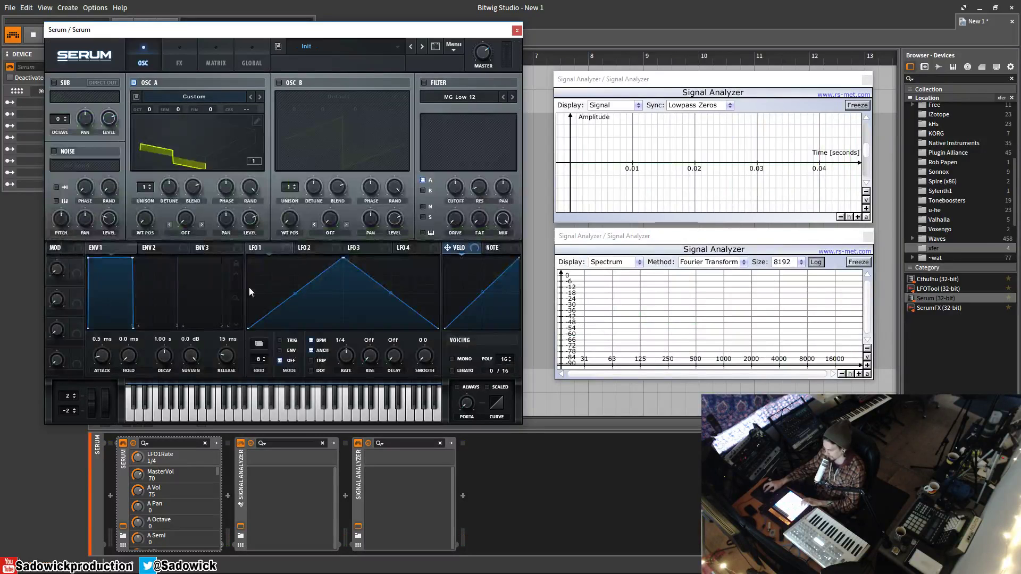
- Reshape LFO 1 with a curved rise from mid-level, a new low point at three quarters, and a mid-level end
drag(294, 294, 298, 302)
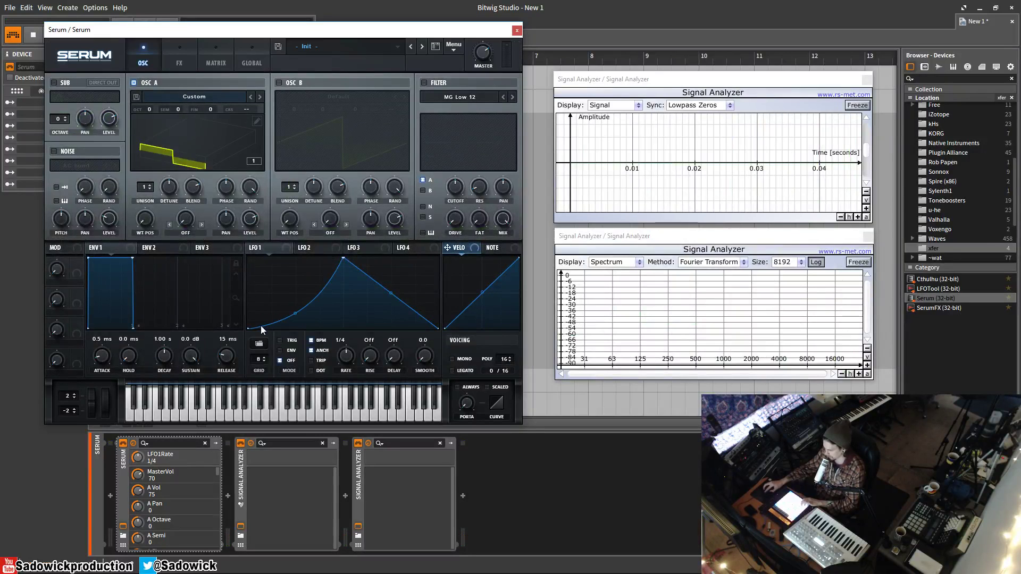
drag(248, 328, 243, 294)
double_click(348, 301)
drag(349, 301, 393, 337)
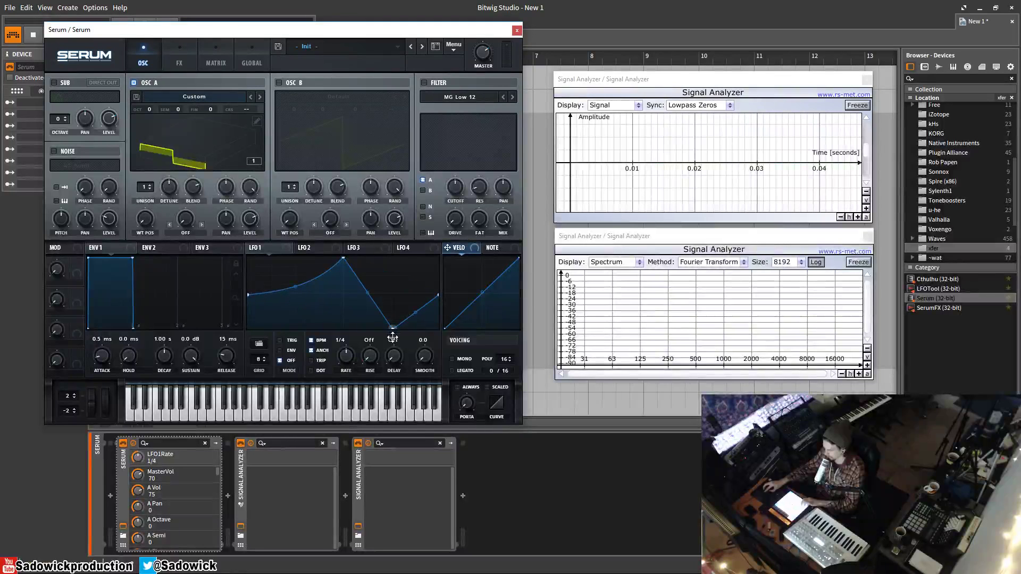
double_click(436, 305)
- Move LFO 1's peak and low point earlier and add a second dip and peak between them with curved segments
drag(369, 294, 364, 308)
drag(249, 294, 252, 272)
drag(245, 285, 211, 296)
drag(394, 328, 378, 323)
drag(343, 258, 308, 330)
double_click(361, 274)
double_click(346, 274)
drag(344, 300, 350, 310)
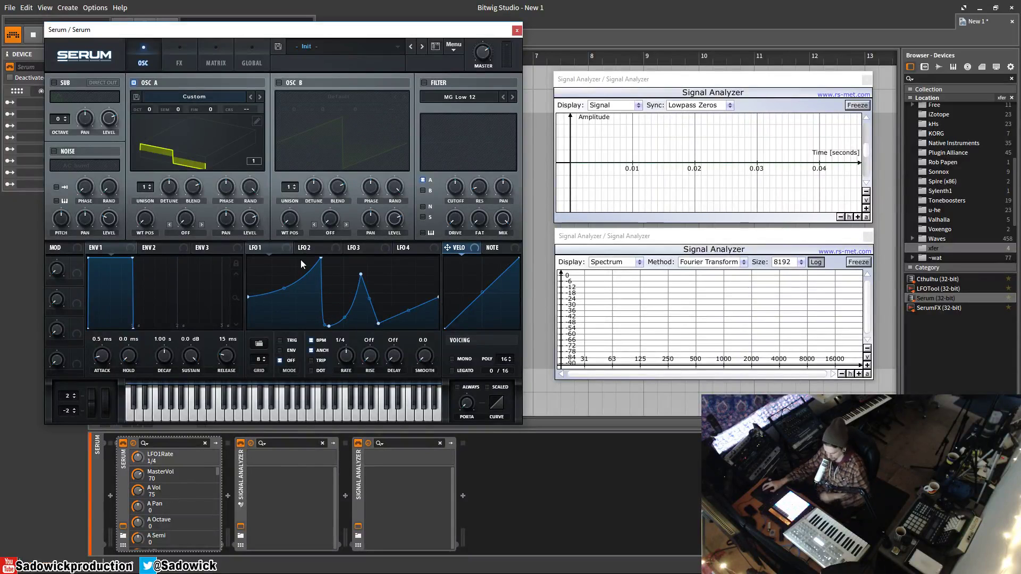
- Copy LFO 1's shape into oscillator A as its waveform and check it in the wavetable editor
drag(286, 248, 214, 154)
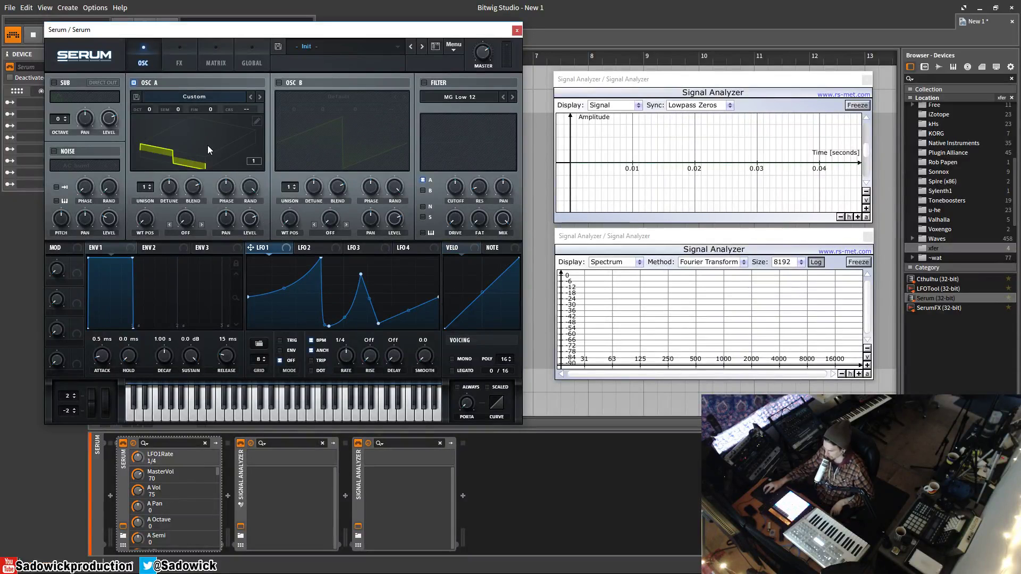
click(259, 123)
click(514, 46)
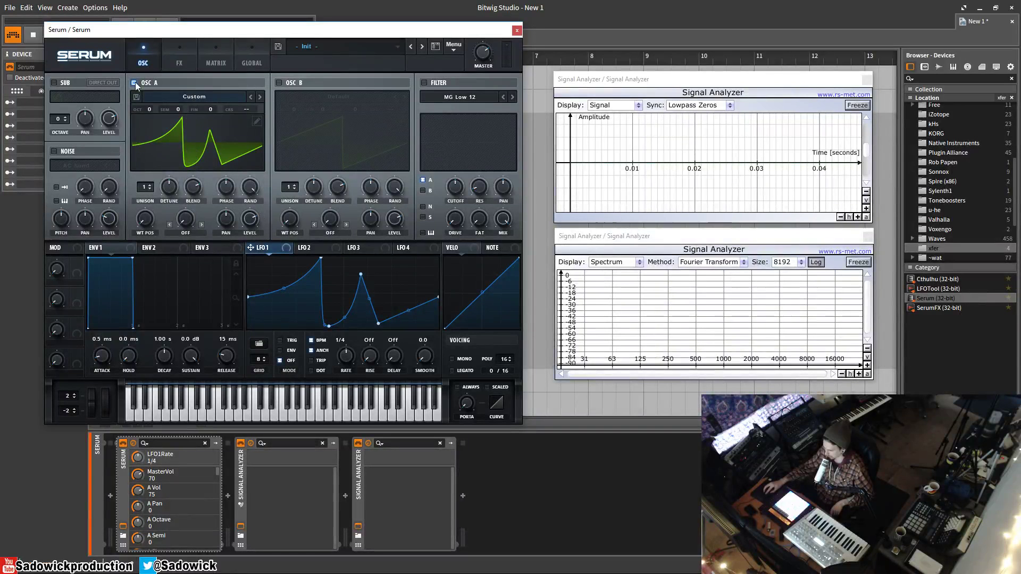
- Load the 4088 wavetable into oscillator A and copy LFO 1's shape into its first frame
click(179, 95)
mouse_move(187, 109)
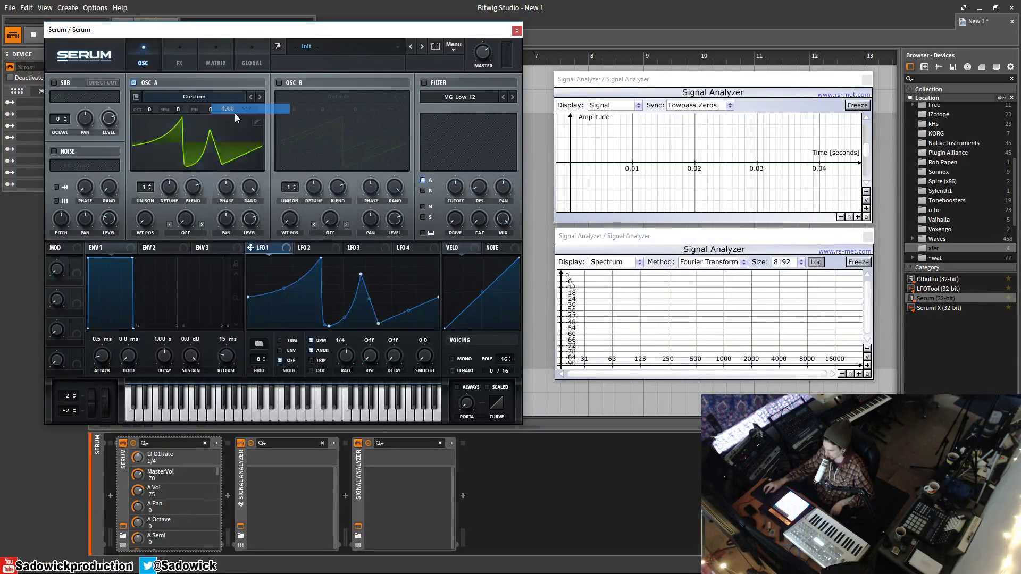
click(234, 113)
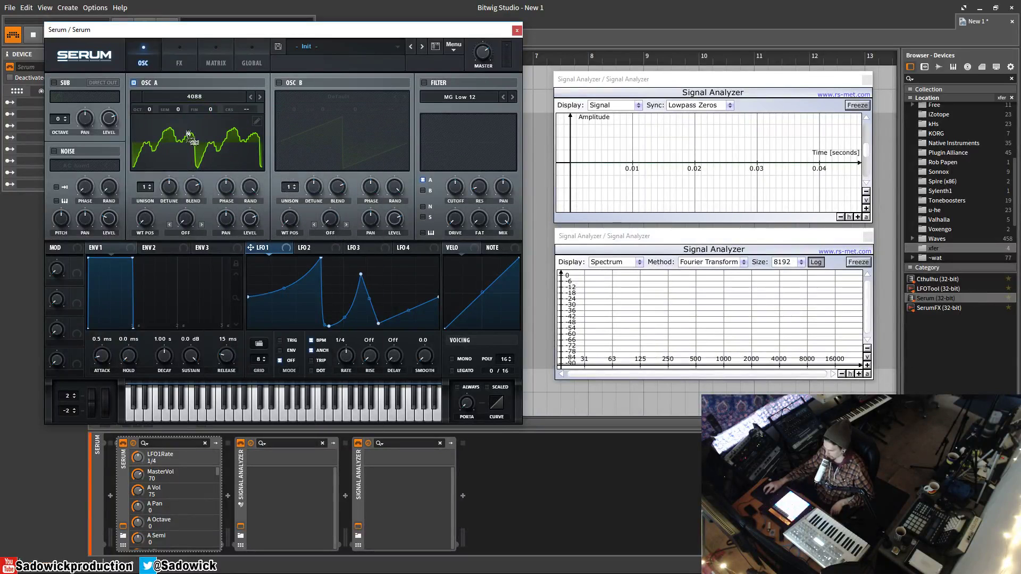
drag(190, 139, 189, 139)
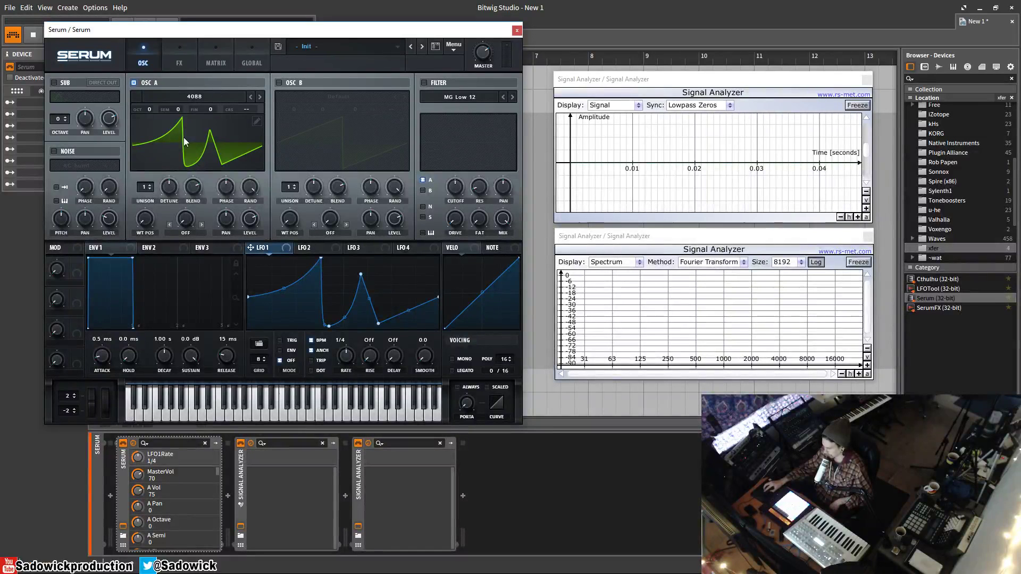
- Open oscillator A's wavetable editor, look through the table-wide commands and initialize the first frame to silence
click(198, 97)
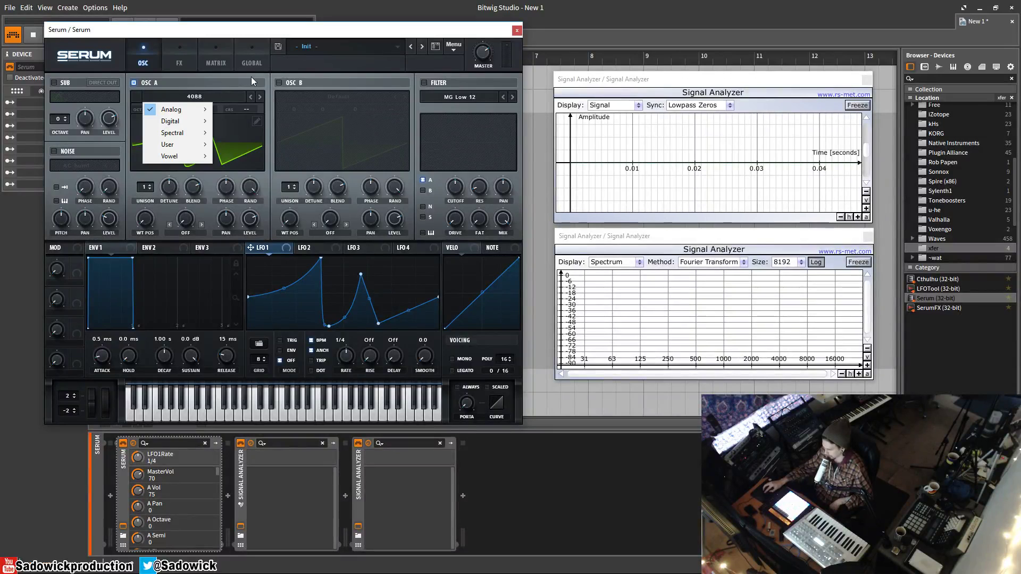
click(255, 121)
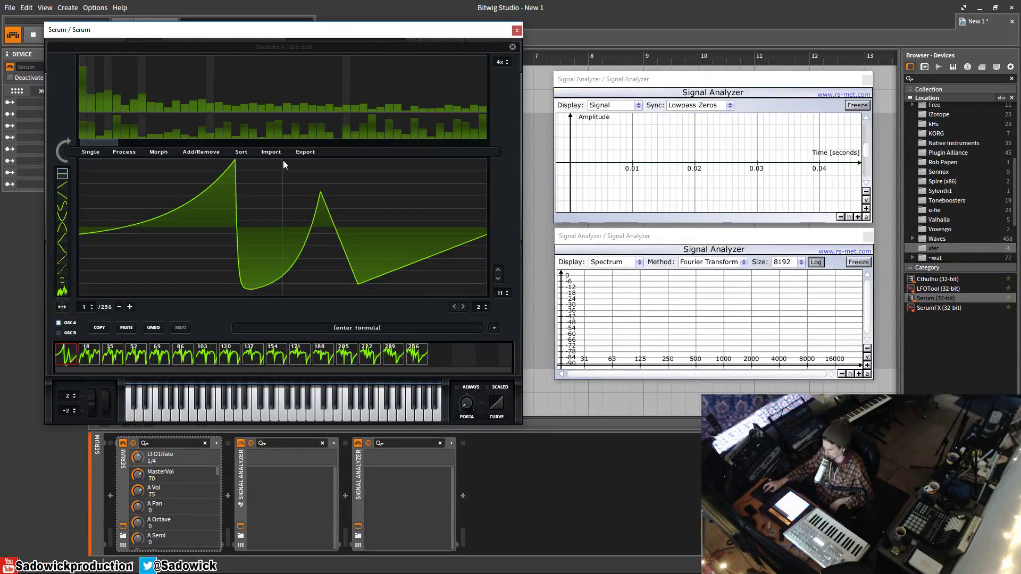
click(242, 152)
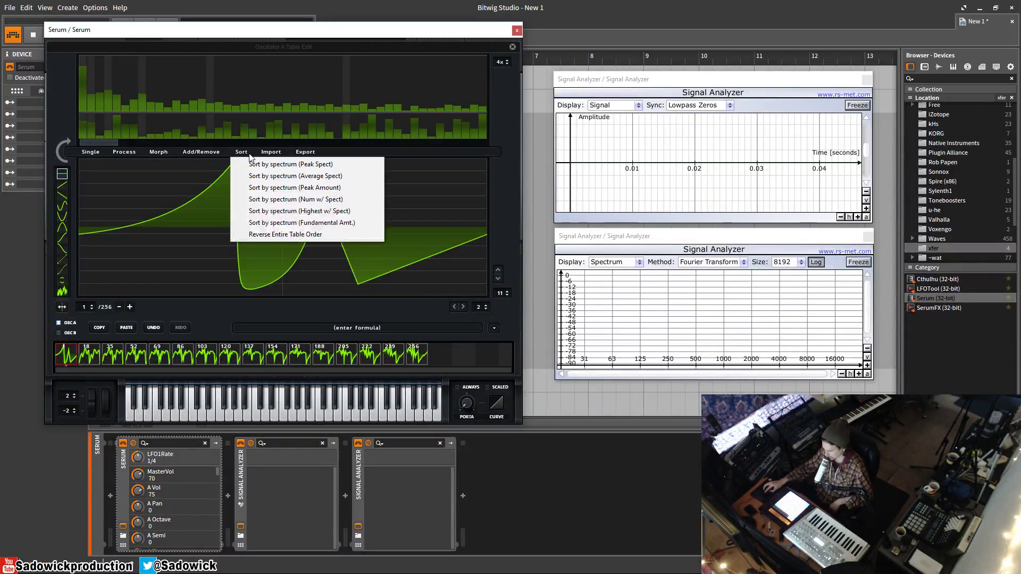
click(305, 153)
click(285, 152)
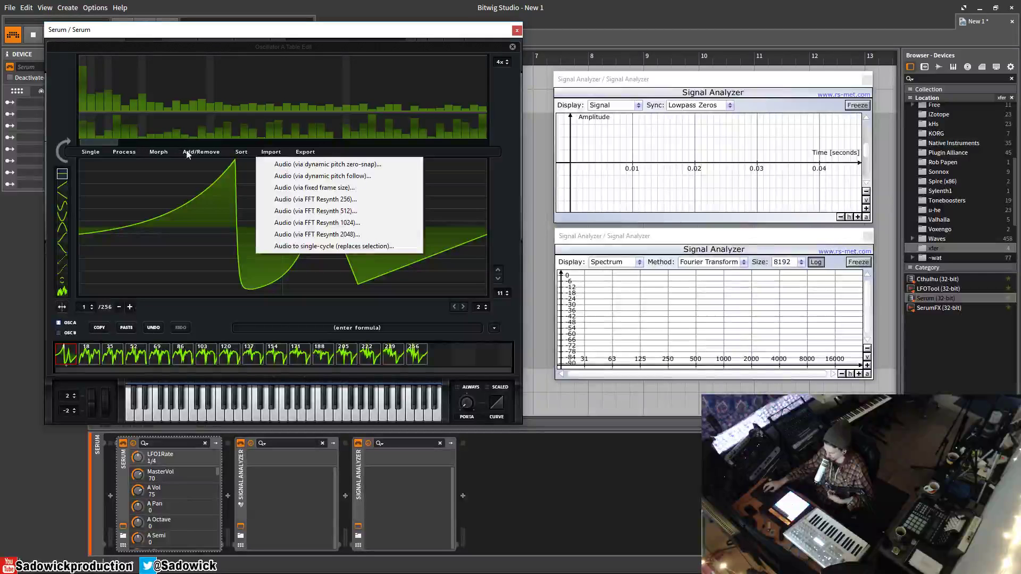
click(127, 153)
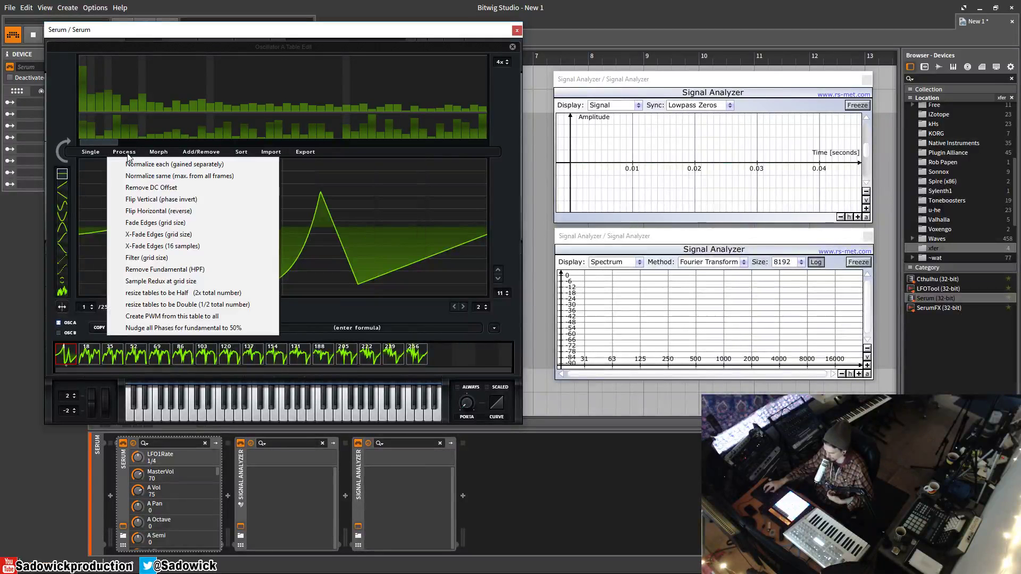
click(89, 154)
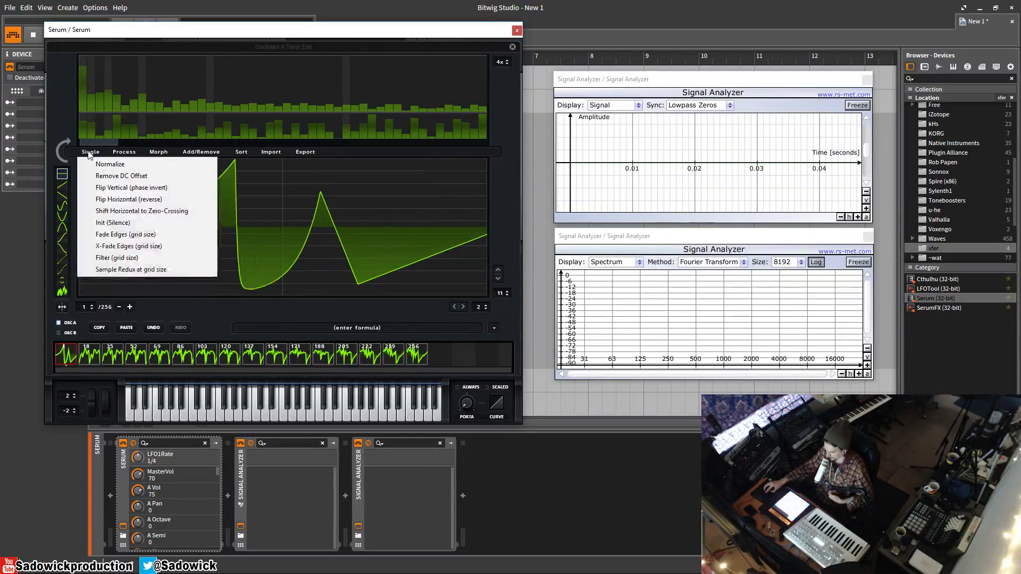
click(112, 224)
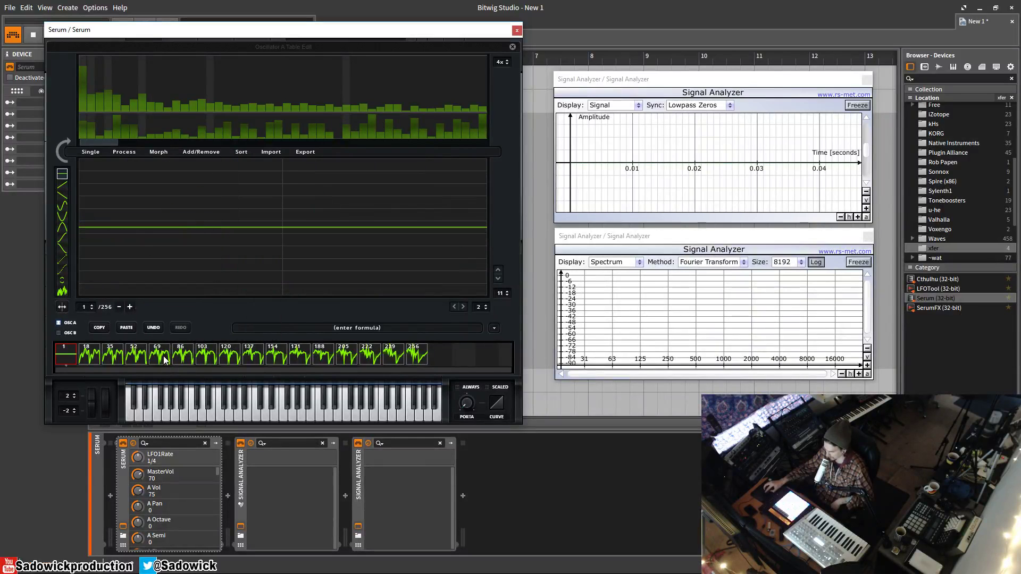
- Switch oscillator A's waveform display to the 3D view and reopen its wavetable editor
click(513, 46)
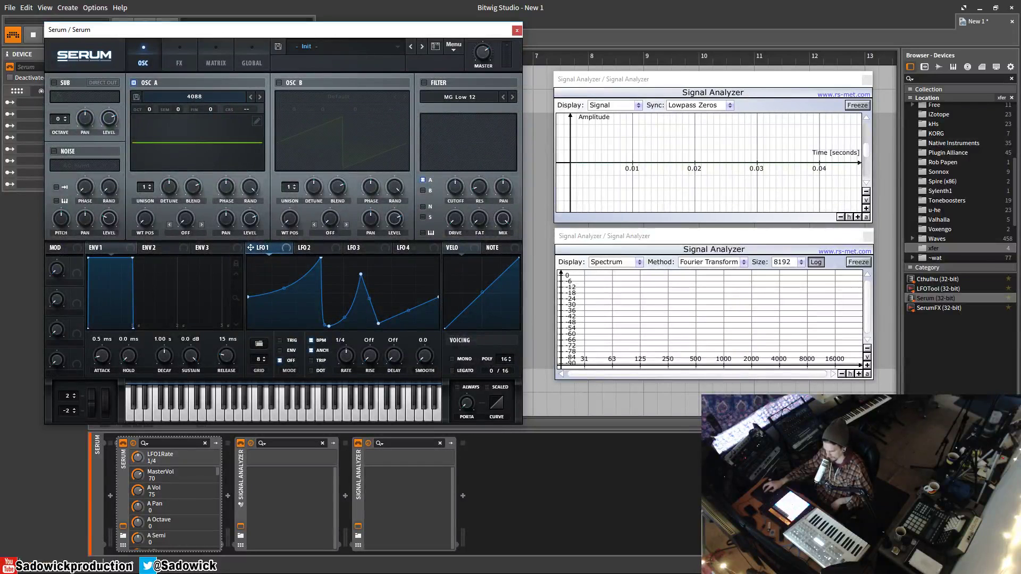
click(180, 152)
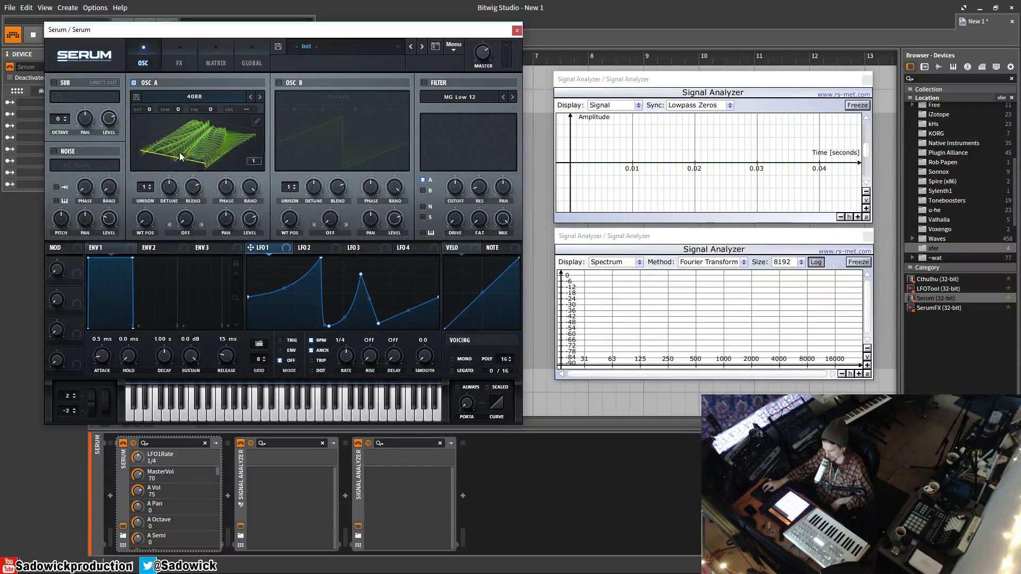
click(257, 121)
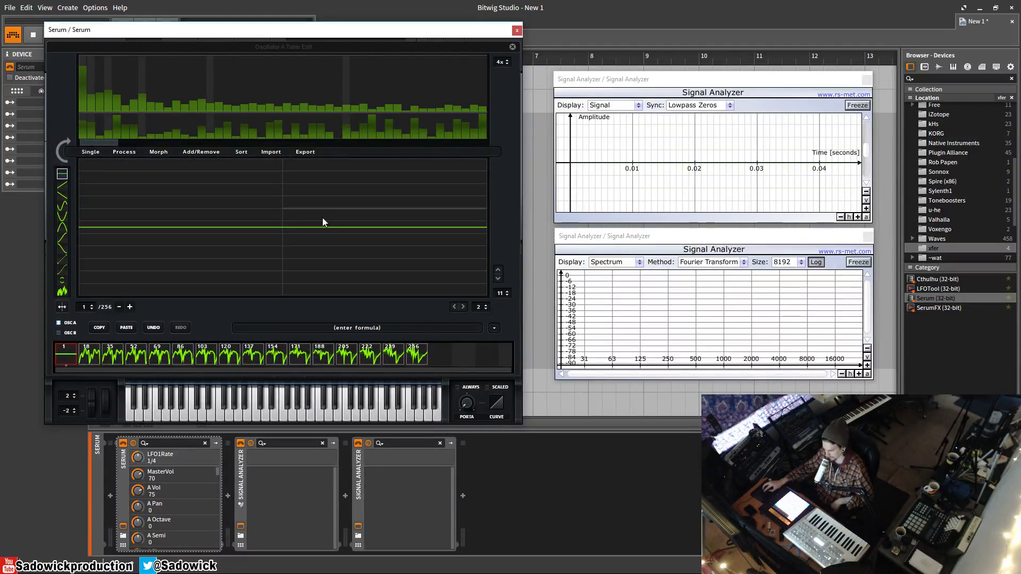